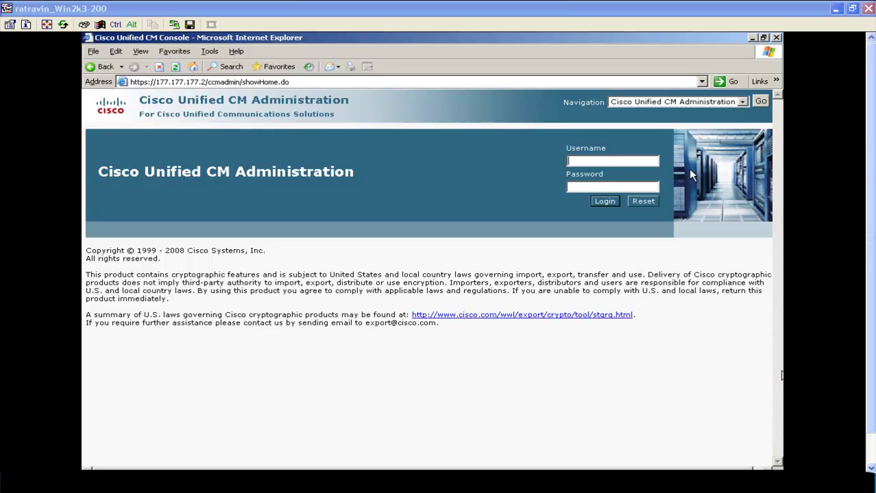
Log in with the administrator credentials and go to User Management > End User.
click(629, 161)
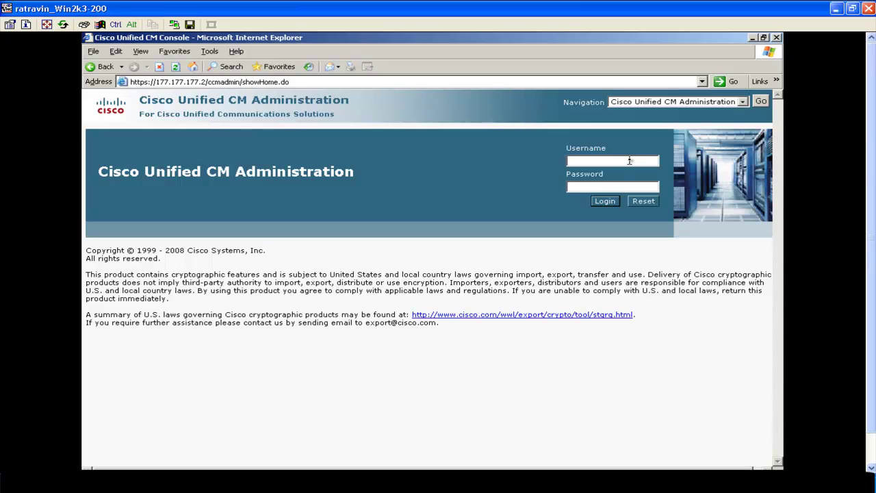
text(admin)
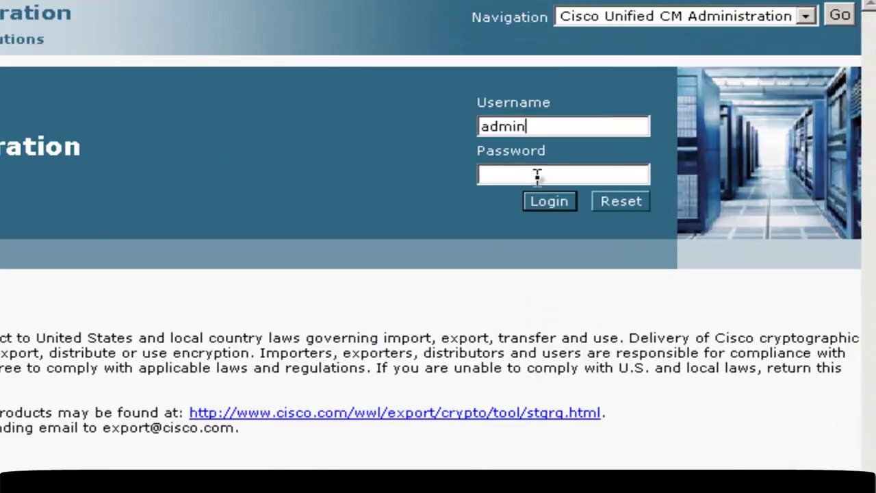
click(537, 177)
text(cisco)
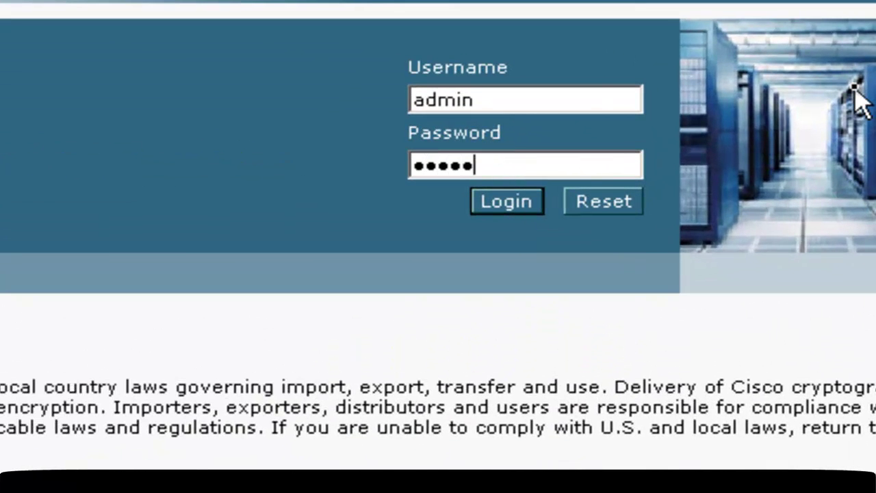
text(cisco)
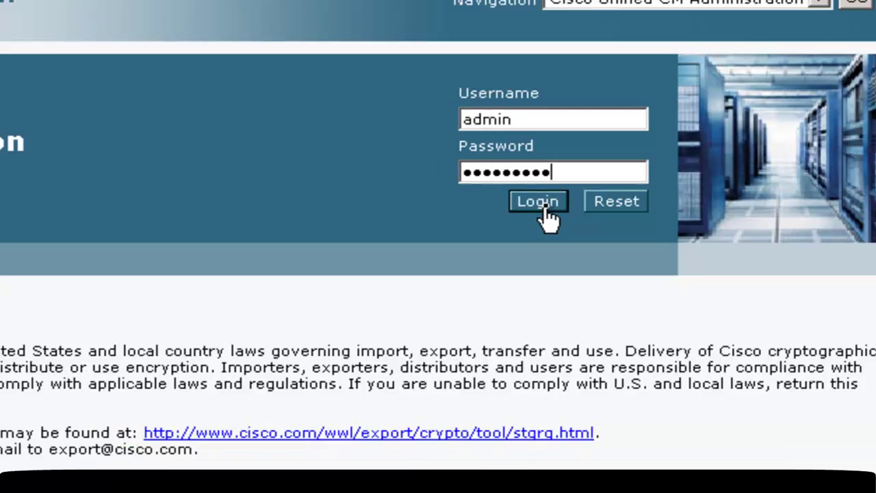
click(527, 205)
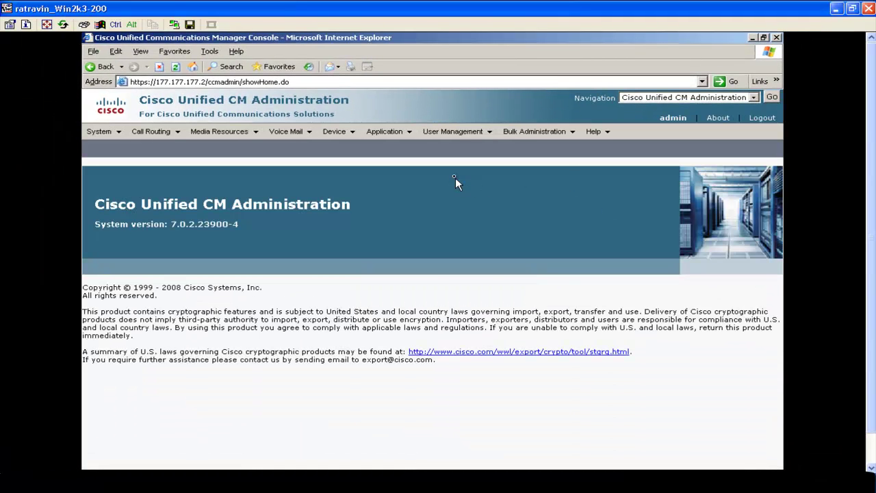
mouse_move(489, 133)
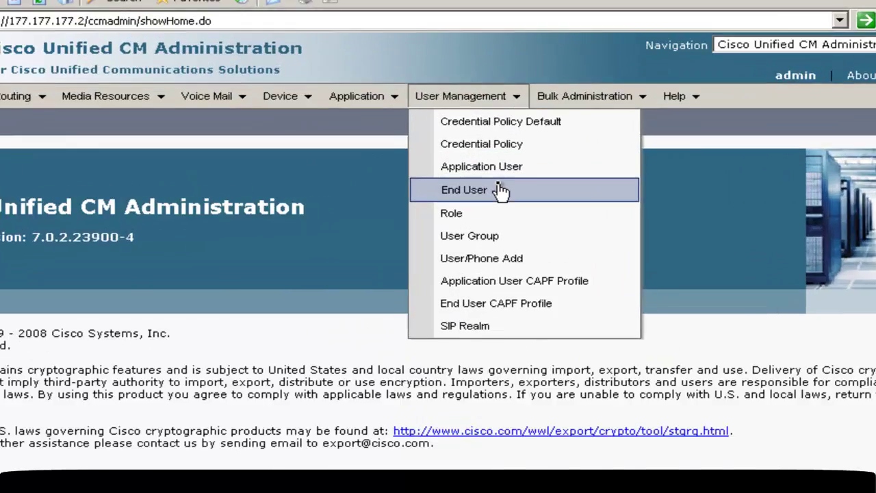
click(500, 190)
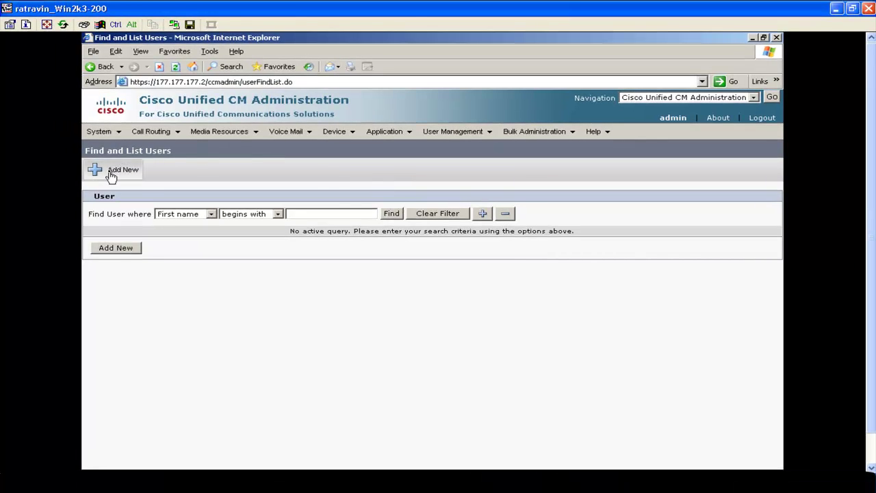
Start a new end user and enter its user ID, password and last name.
click(112, 175)
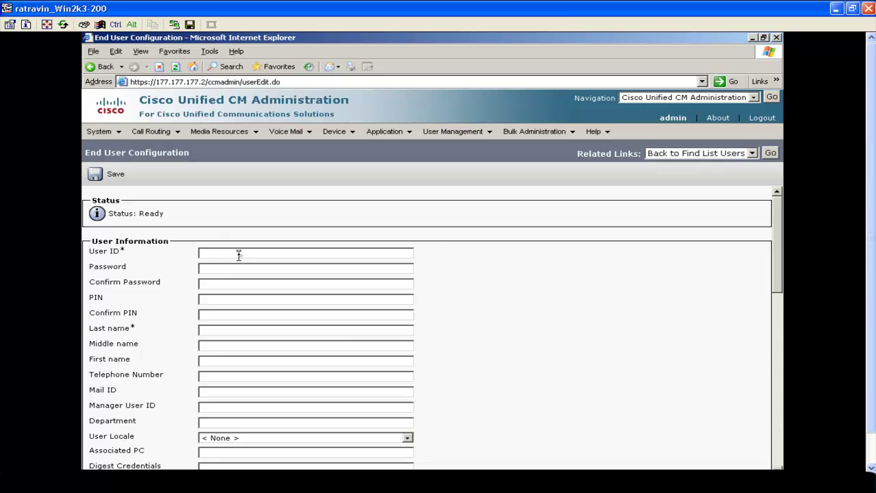
text(john)
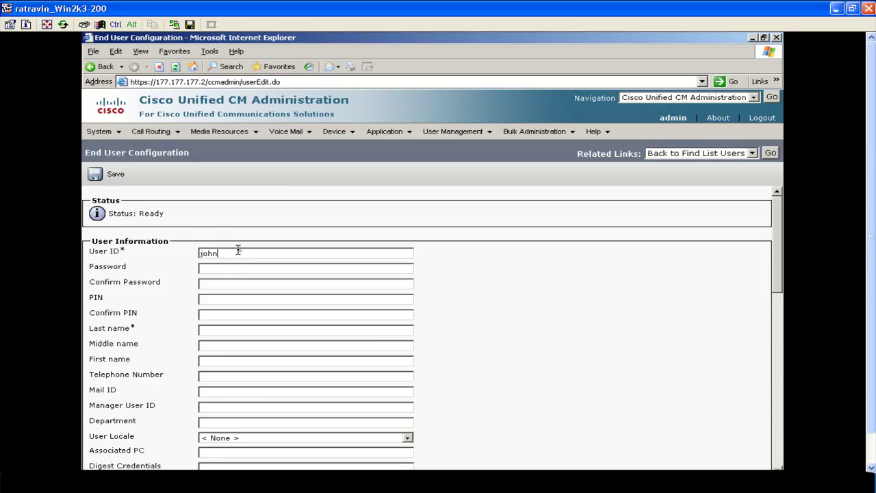
click(245, 269)
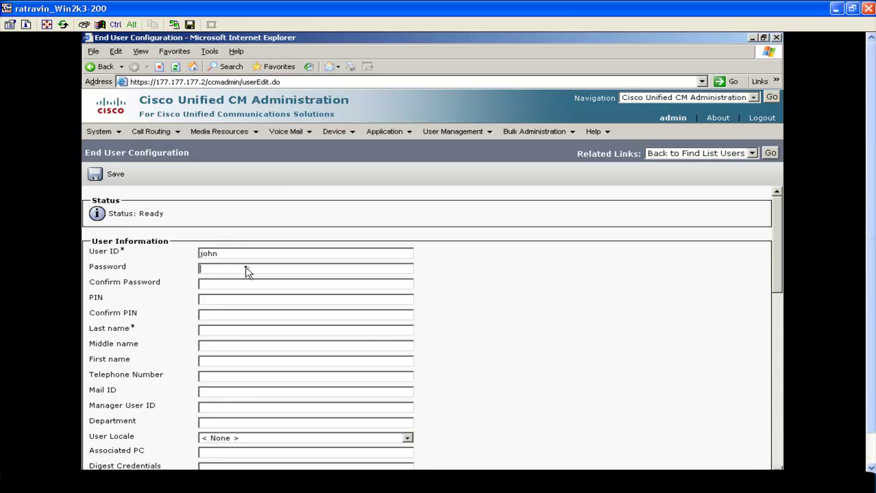
text(12345)
click(245, 282)
text(12345)
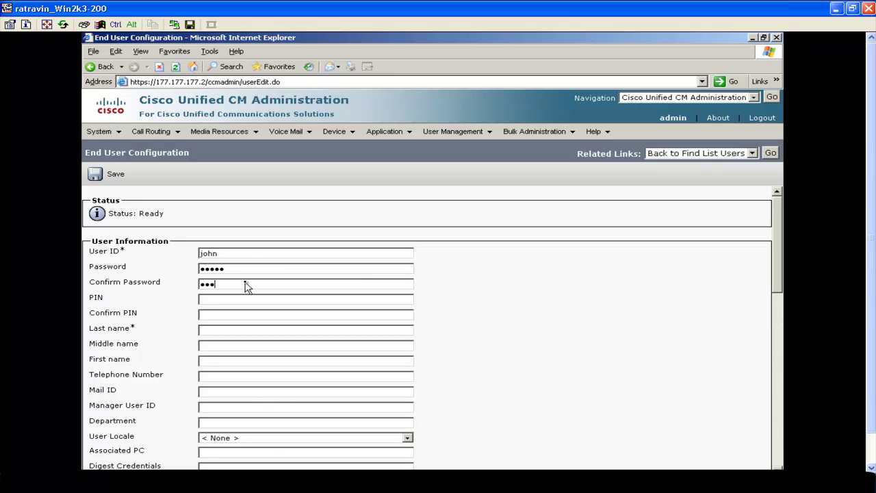
click(220, 329)
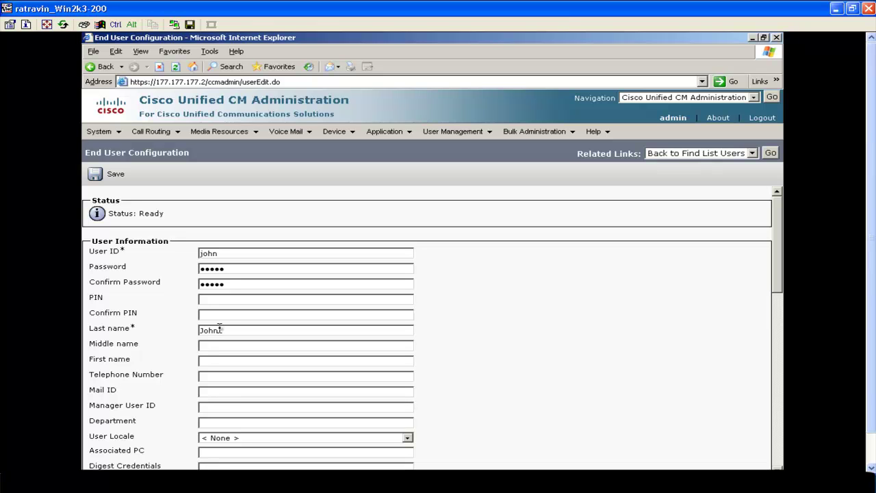
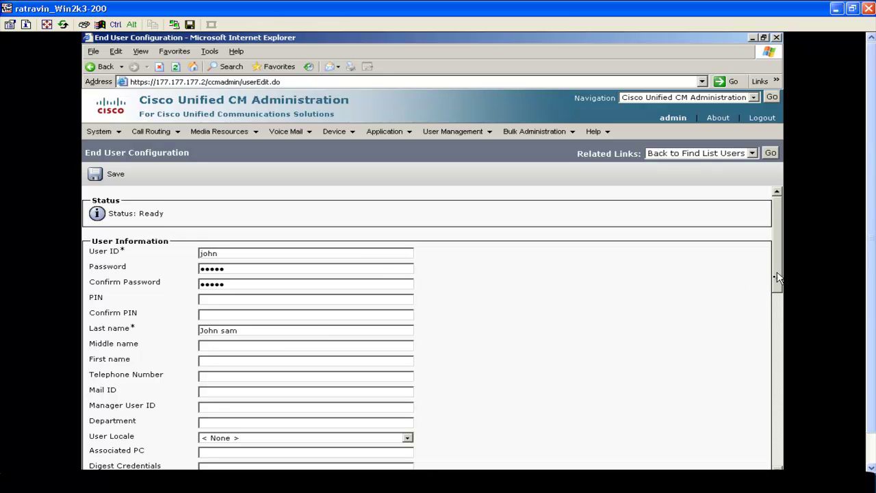
Enter the user's telephone number and save the new end user.
drag(778, 274, 767, 308)
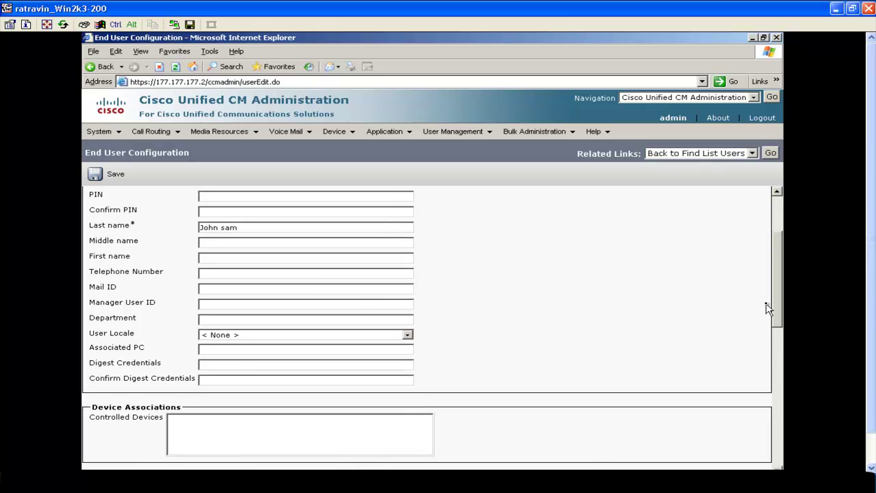
click(308, 274)
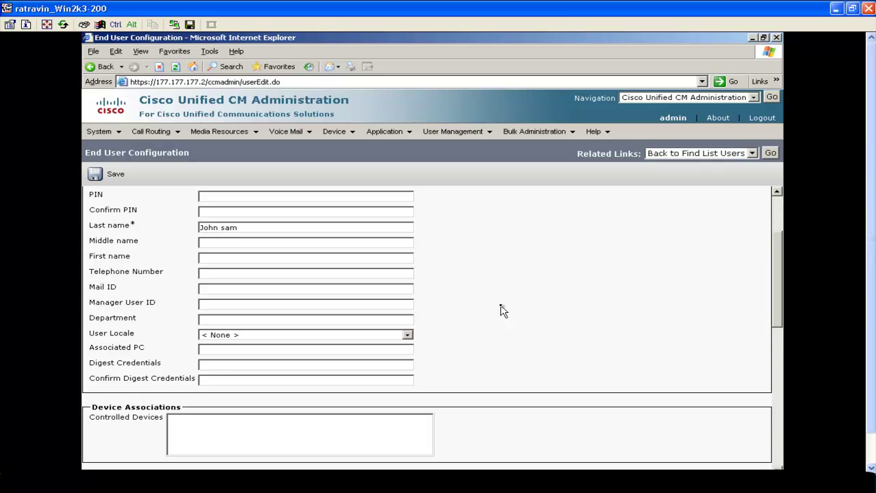
text(804465207)
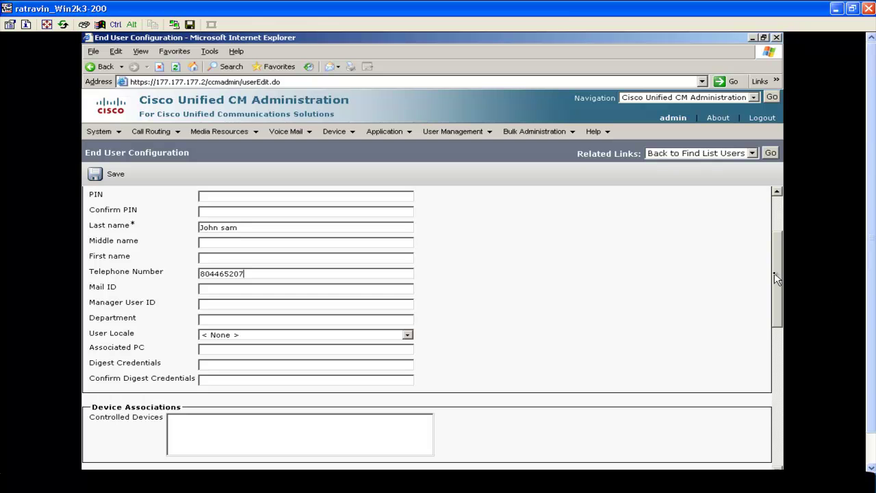
drag(775, 273, 765, 428)
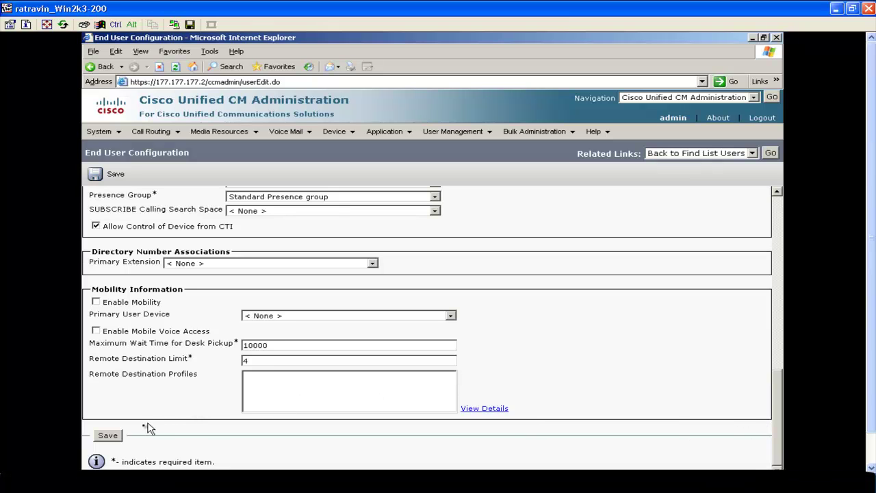
click(106, 437)
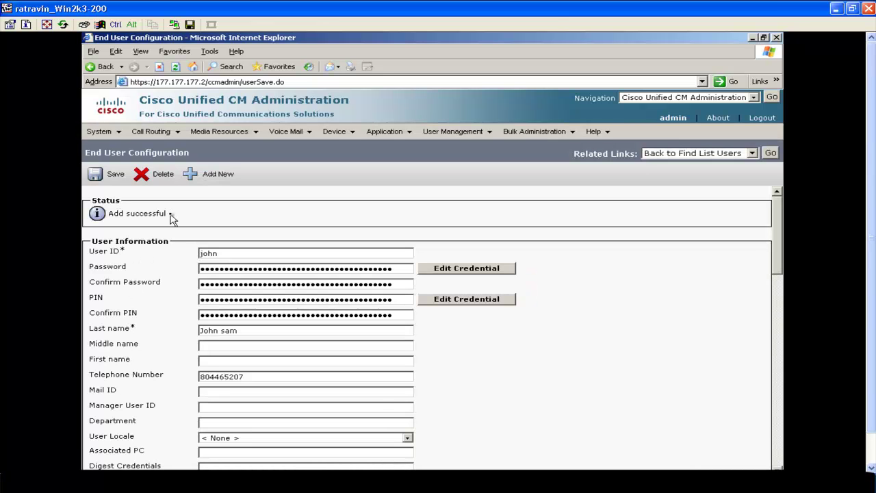
Add a new role with Cisco Call Manager Administration as its application.
mouse_move(486, 135)
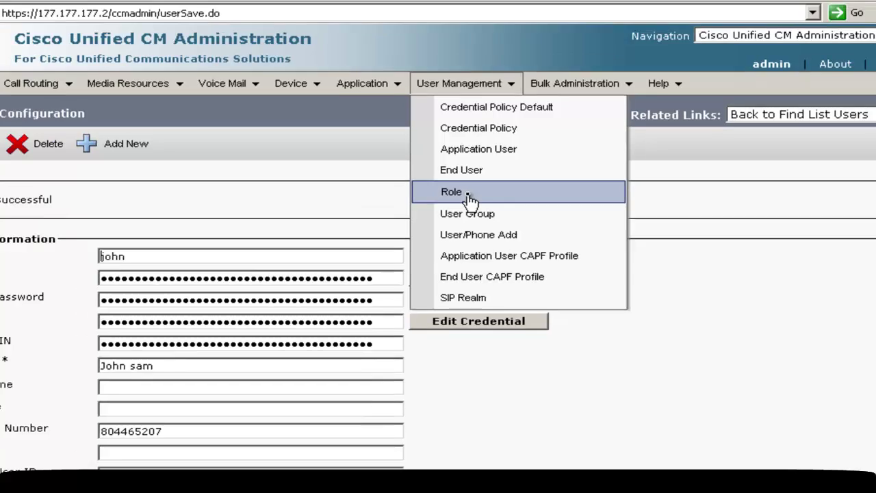
click(474, 188)
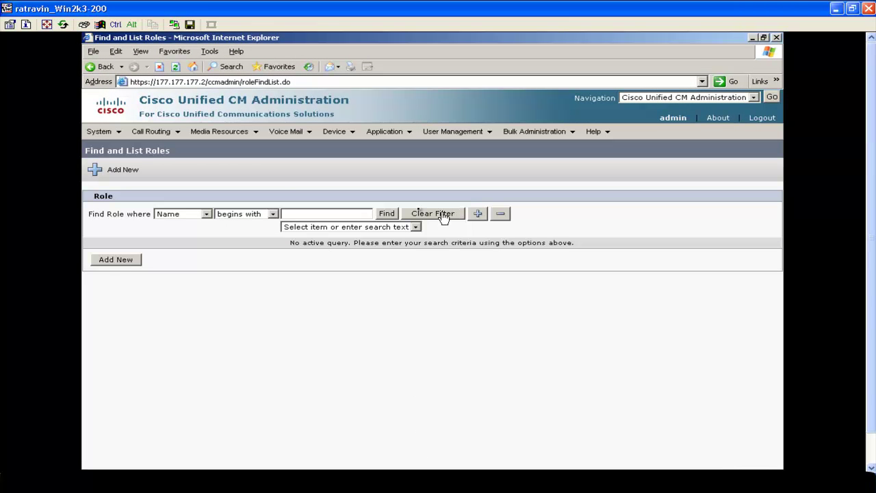
click(119, 175)
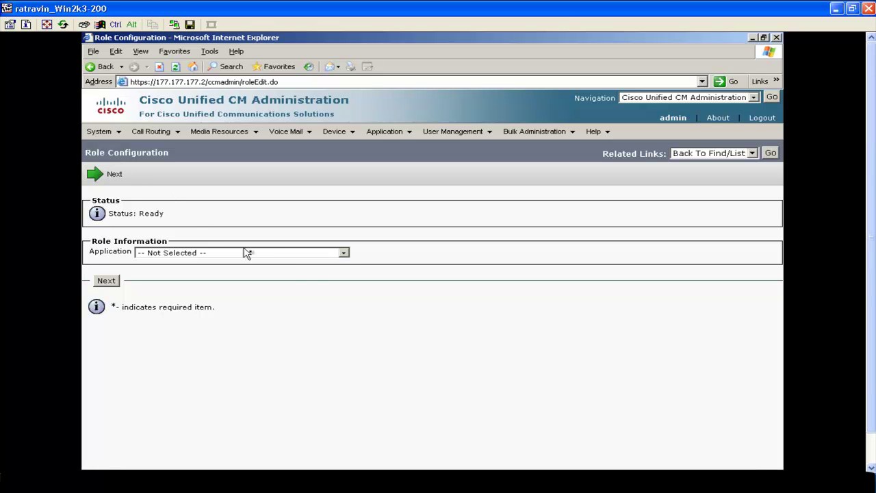
click(344, 253)
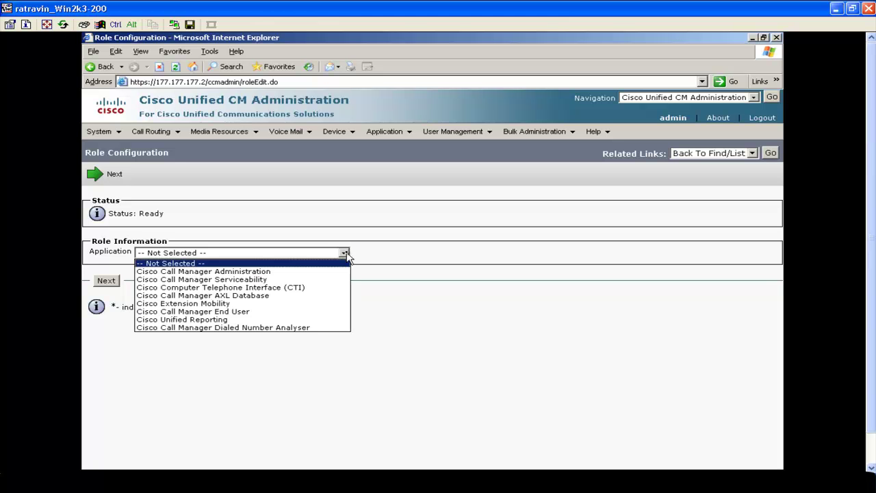
click(408, 213)
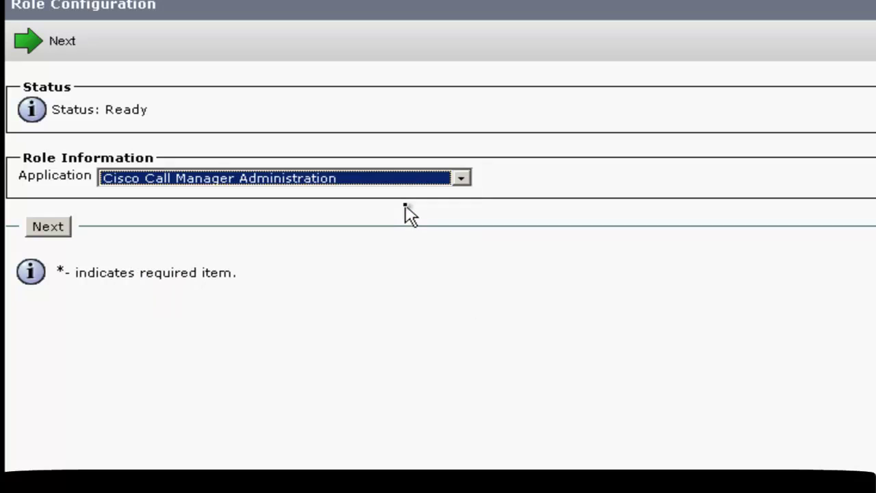
Name the role Webpage_phone with the description 'Access for Phone Webpage'.
click(57, 231)
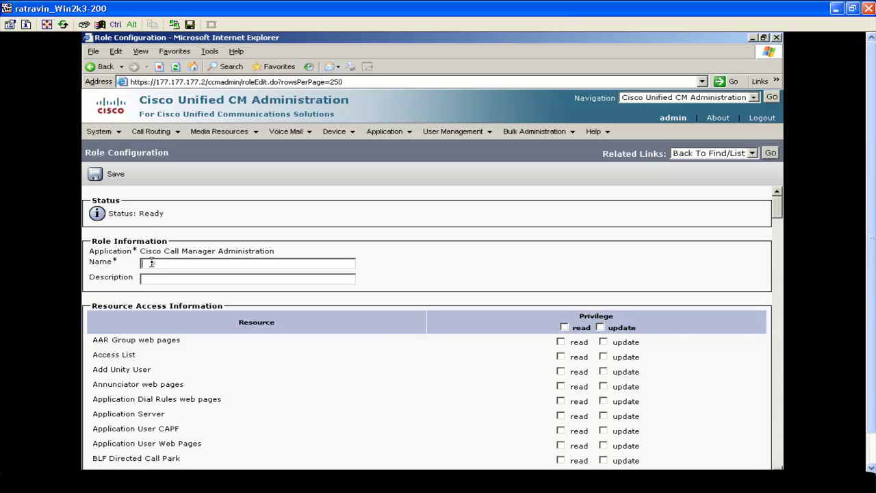
text(Webp)
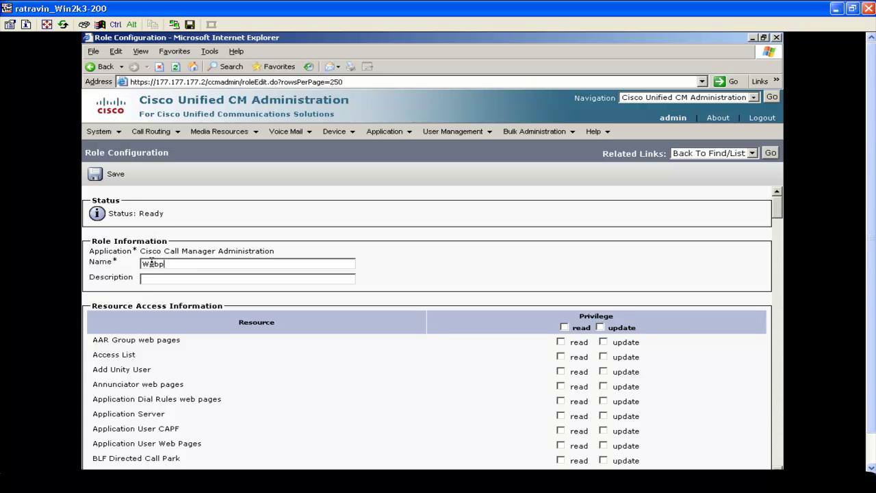
text(age)
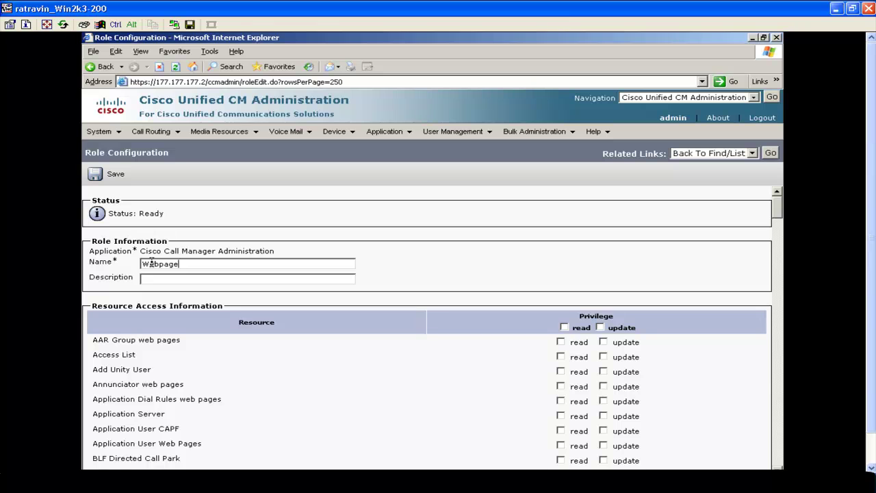
text(_phone)
click(171, 280)
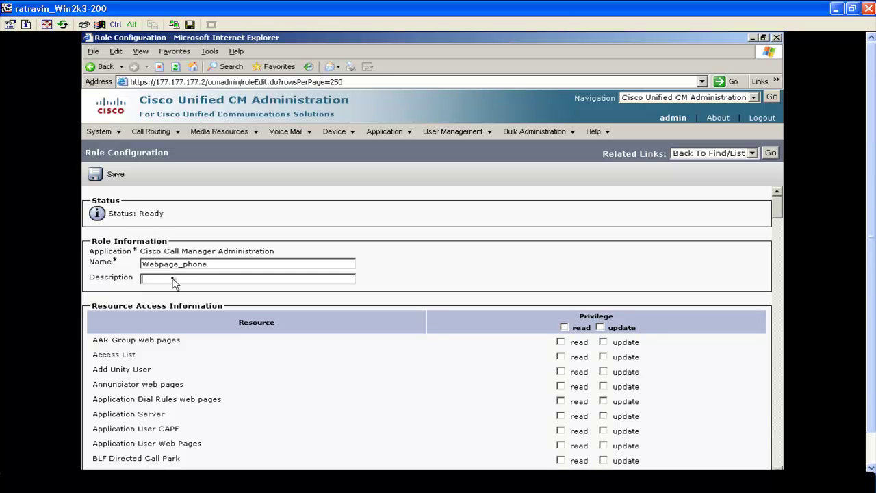
text(Access to)
text(r O)
text(hone Webpage)
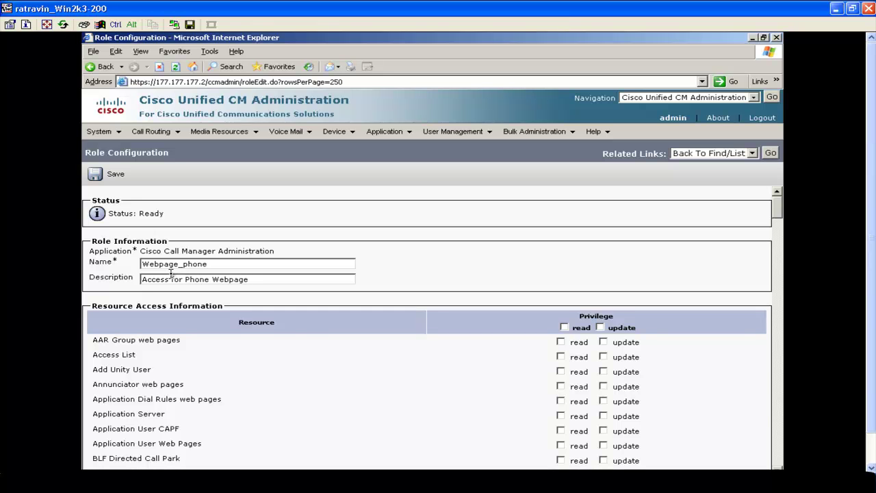
Grant read and update access to Directory Number web pages.
drag(871, 238, 860, 269)
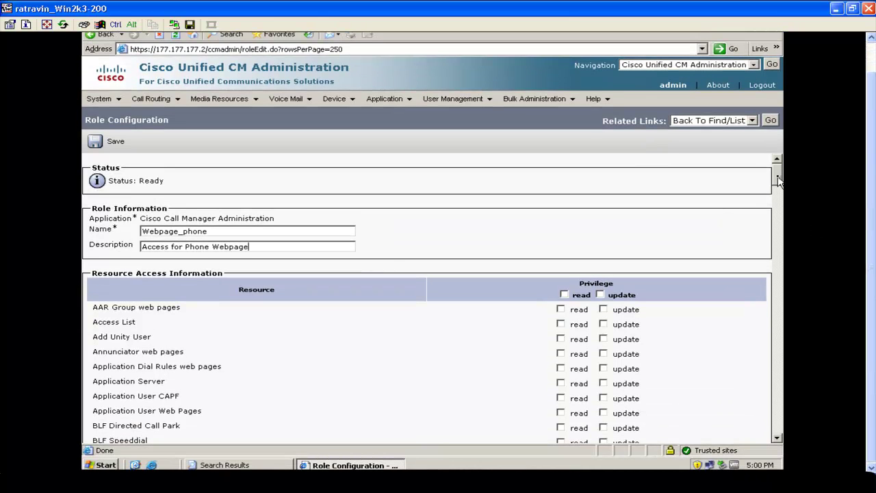
drag(777, 180, 775, 311)
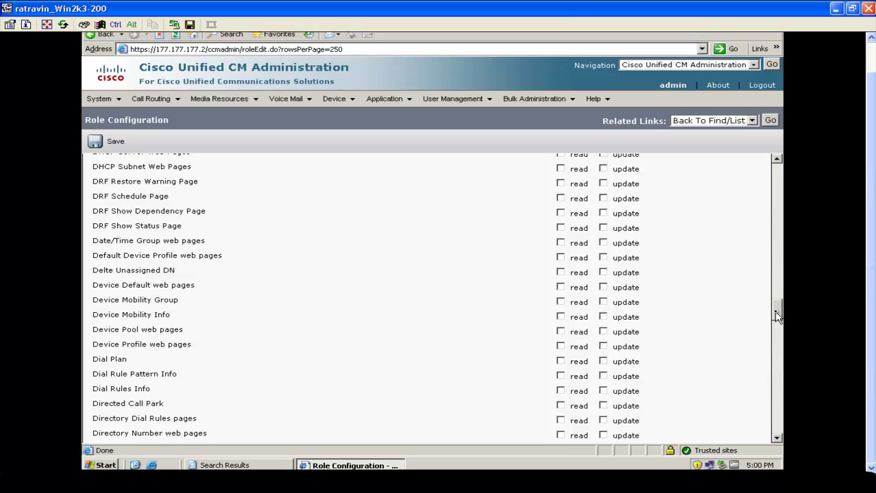
drag(775, 310, 775, 320)
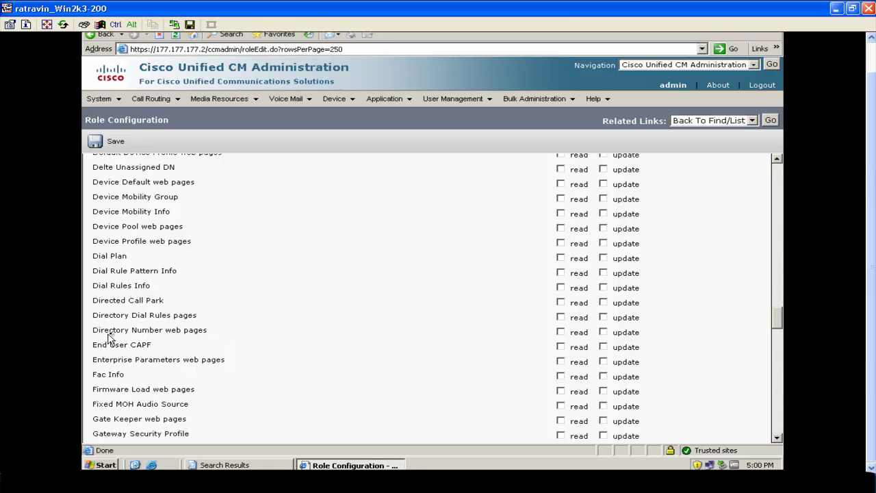
click(562, 333)
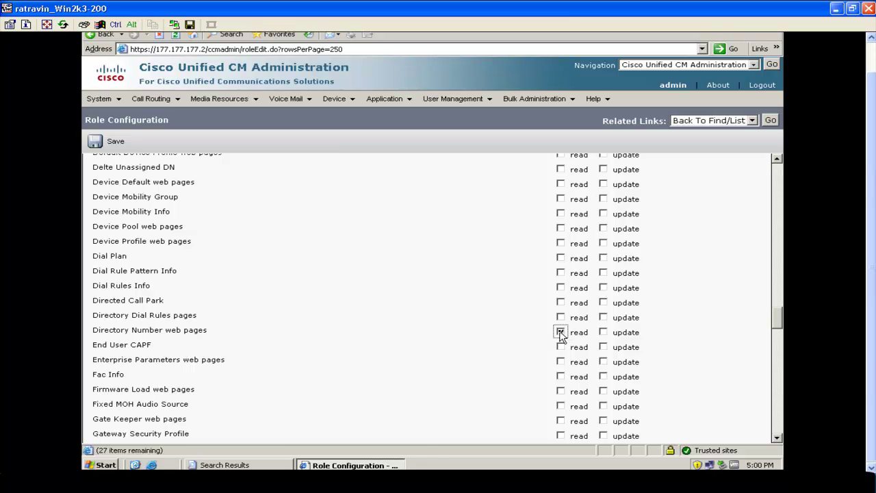
click(603, 332)
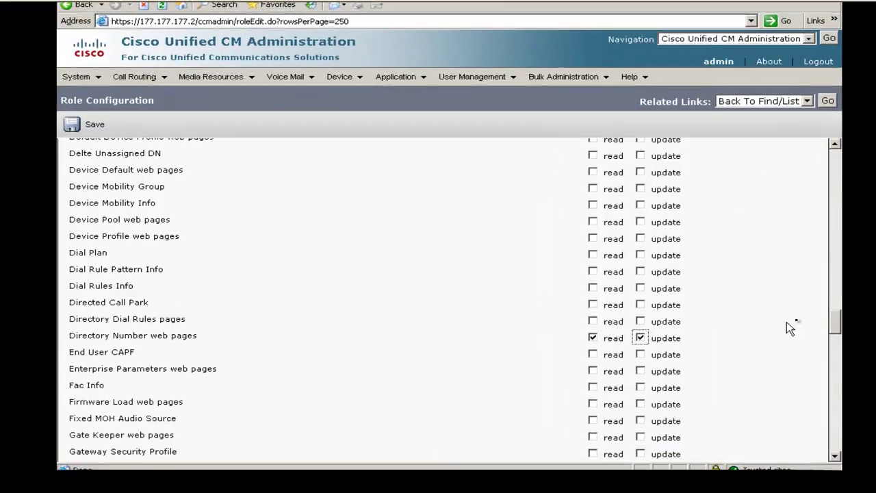
Grant read and update access to Phone web pages and save the role.
scroll(438, 284, down, 5)
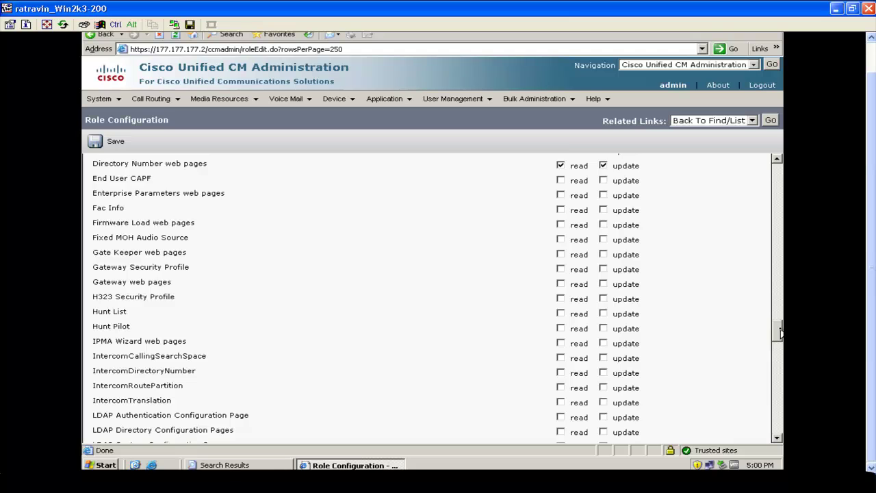
drag(804, 333, 778, 363)
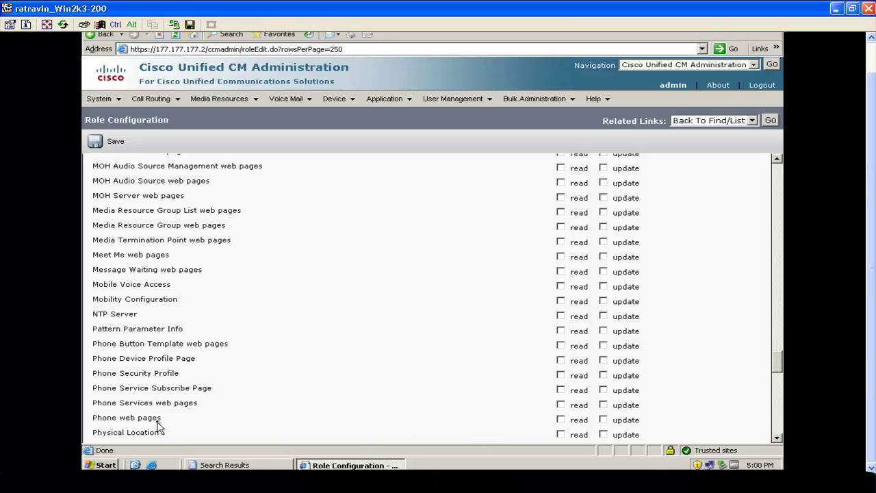
click(560, 419)
click(604, 419)
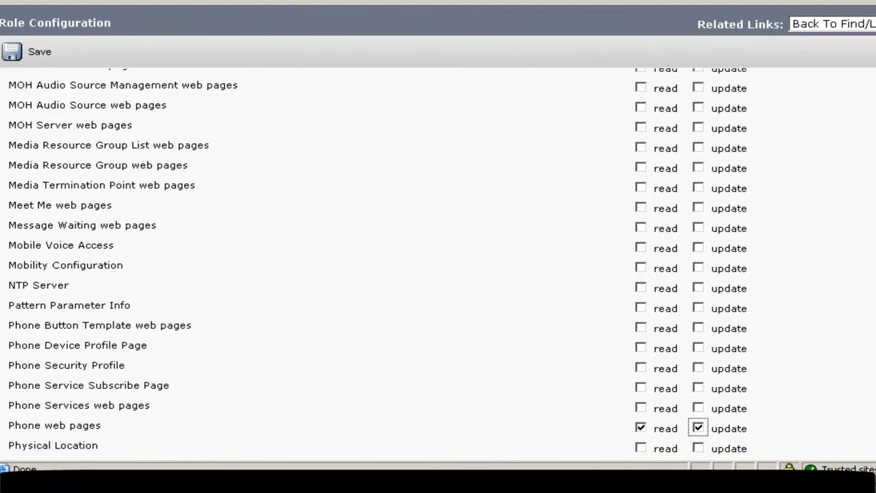
scroll(438, 274, down, 15)
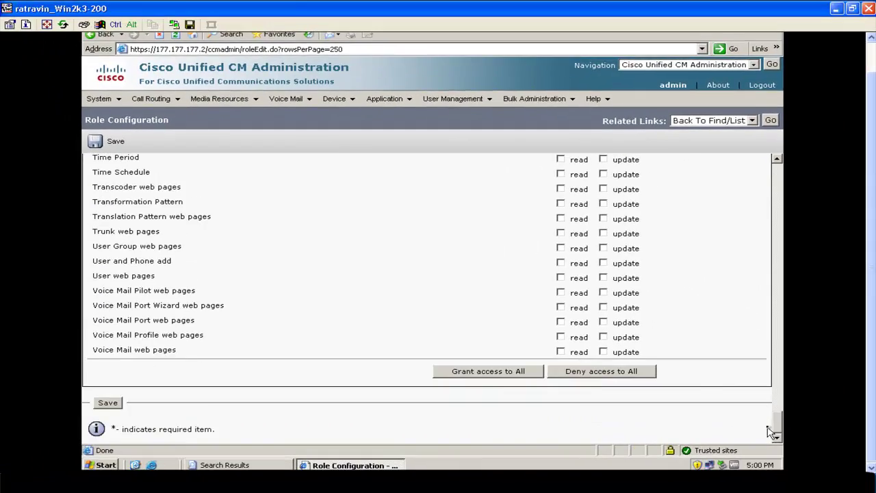
click(110, 403)
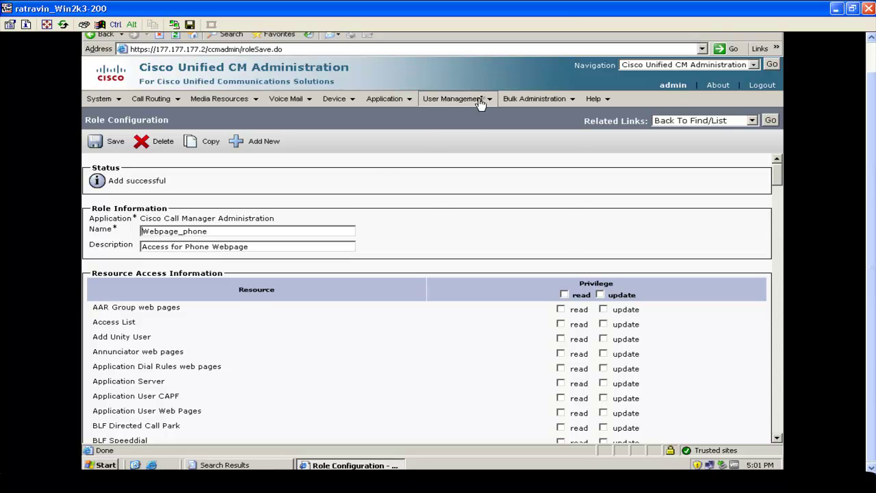
Create and save a new user group named Usergroup1.
mouse_move(484, 100)
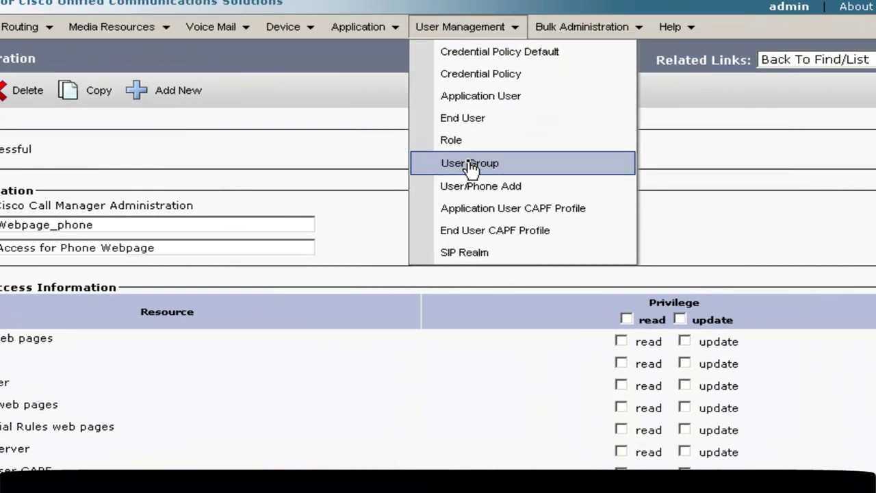
click(471, 165)
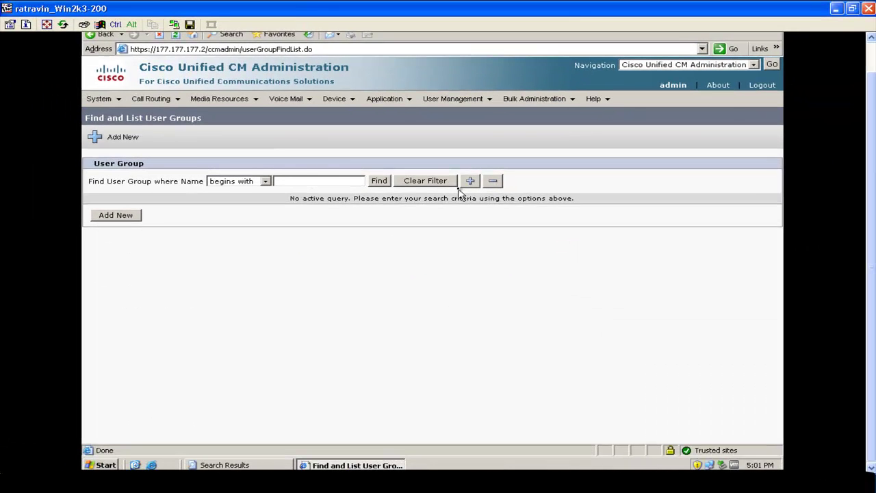
click(118, 139)
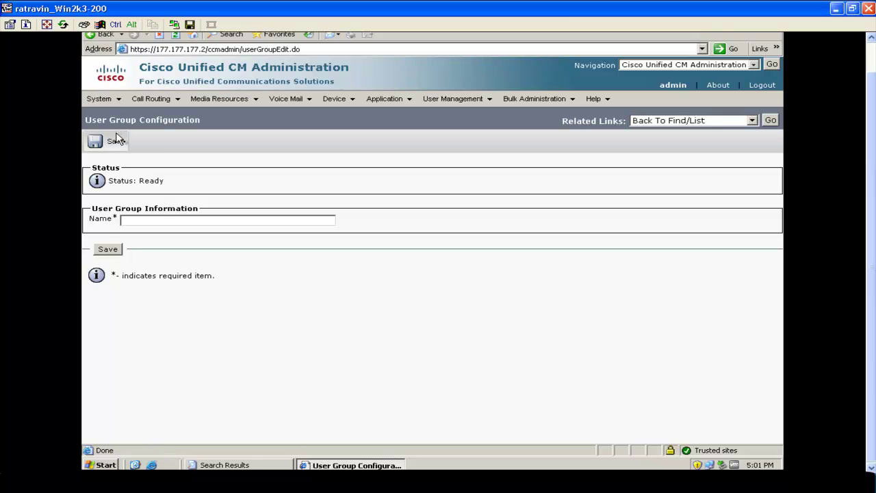
click(172, 221)
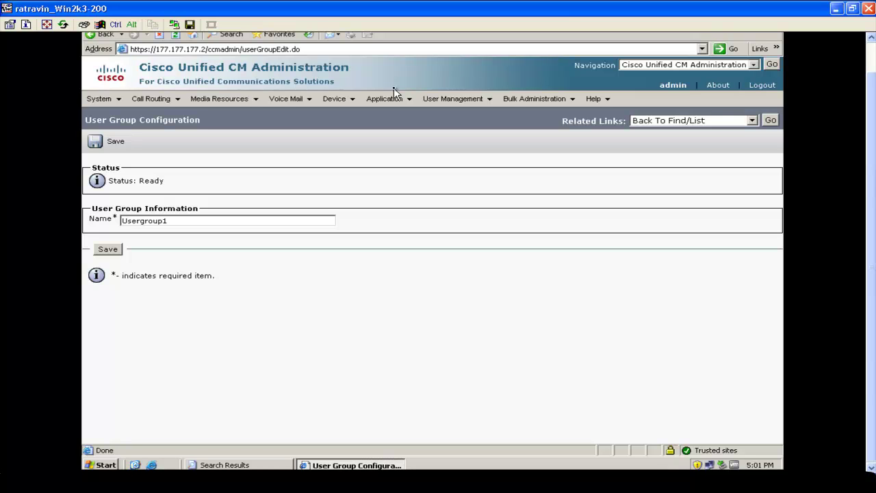
click(110, 250)
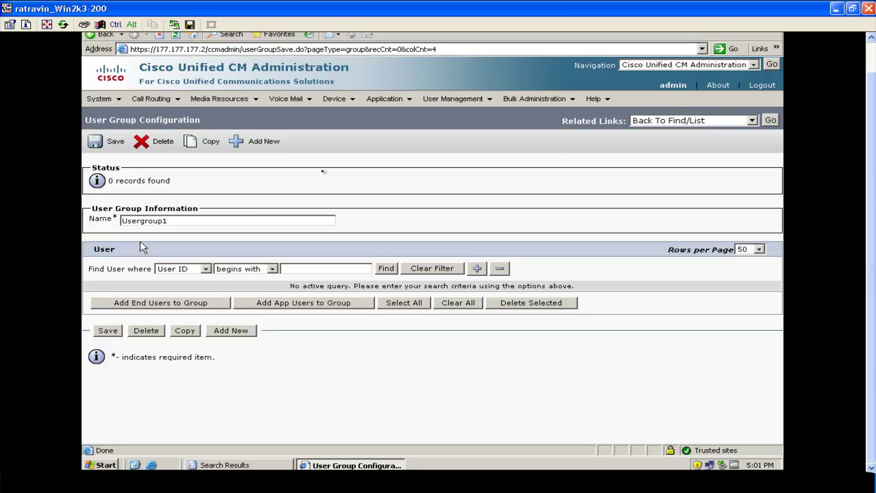
click(772, 121)
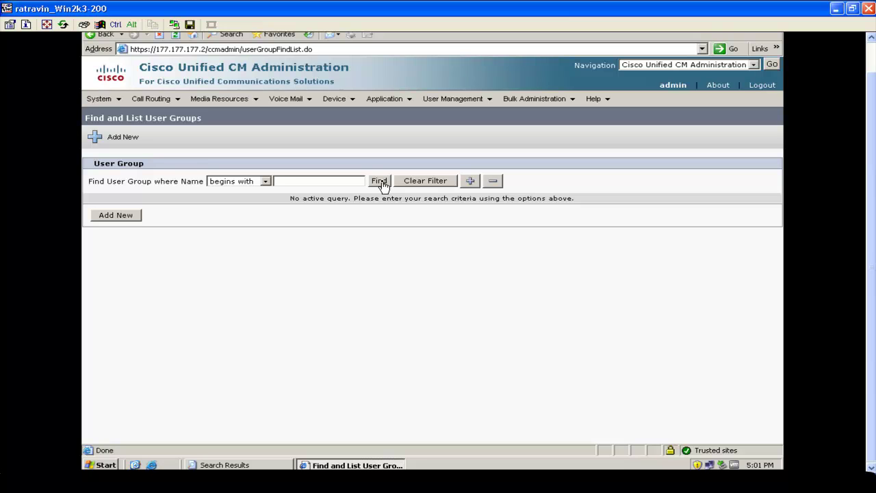
List all user groups and open the role assignments for Usergroup1.
click(381, 183)
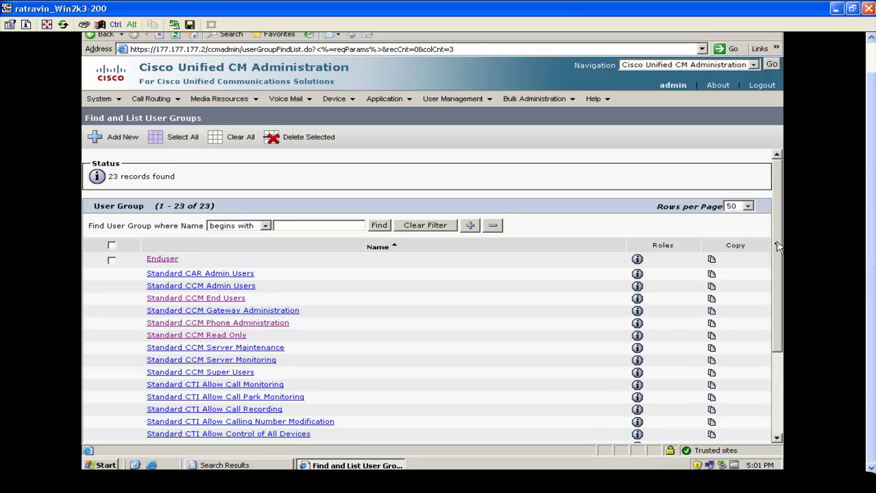
drag(777, 247, 769, 375)
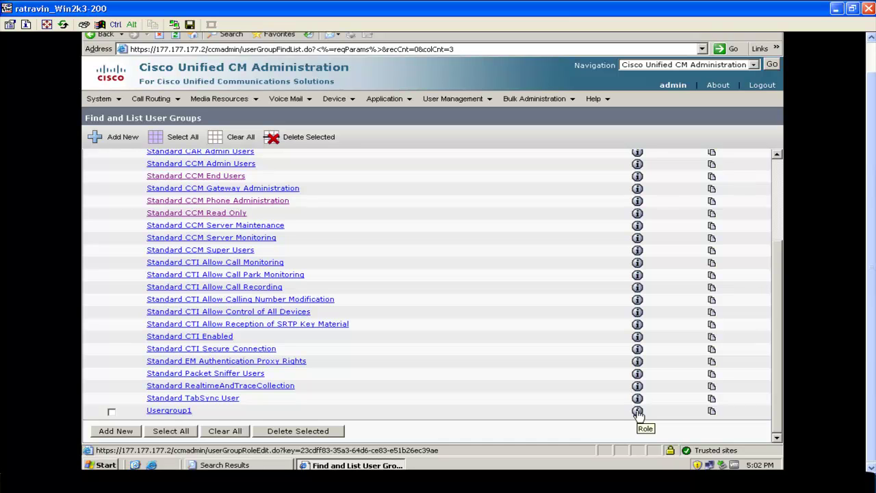
click(637, 411)
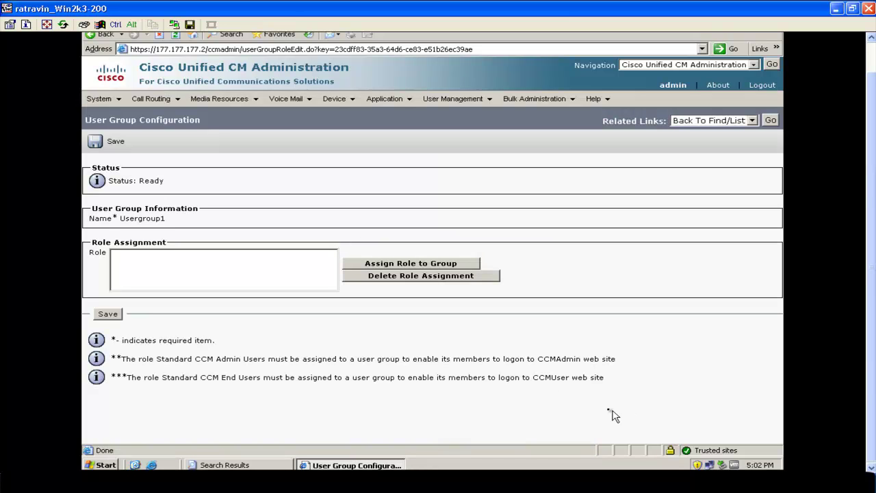
Find the assignable roles and select Webpage_phone and Standard CCM Admin Users.
click(395, 267)
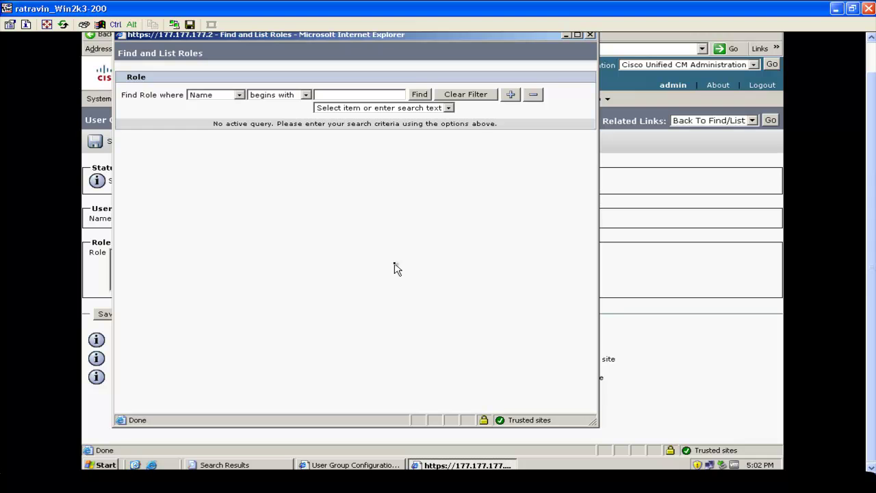
click(416, 94)
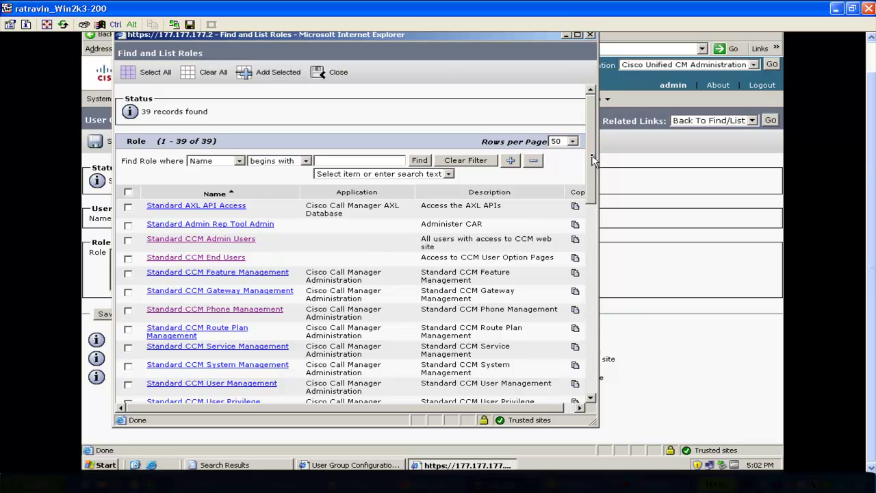
drag(592, 159, 582, 389)
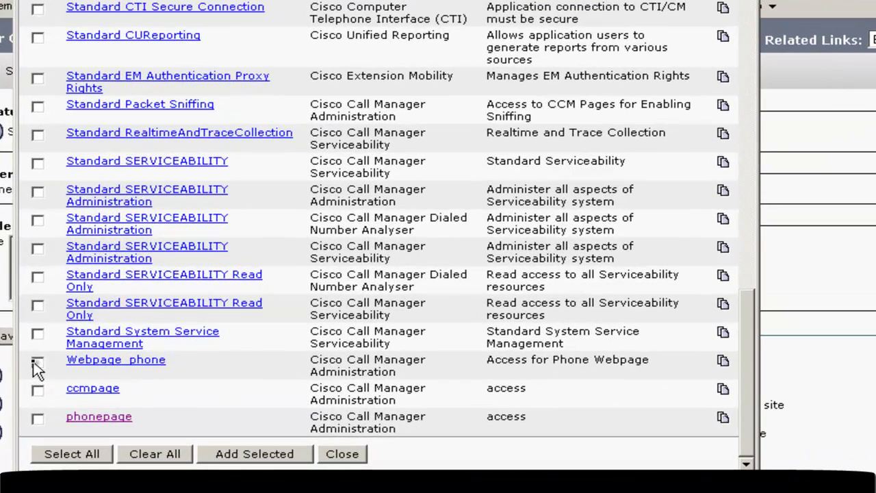
click(128, 333)
drag(748, 375, 745, 59)
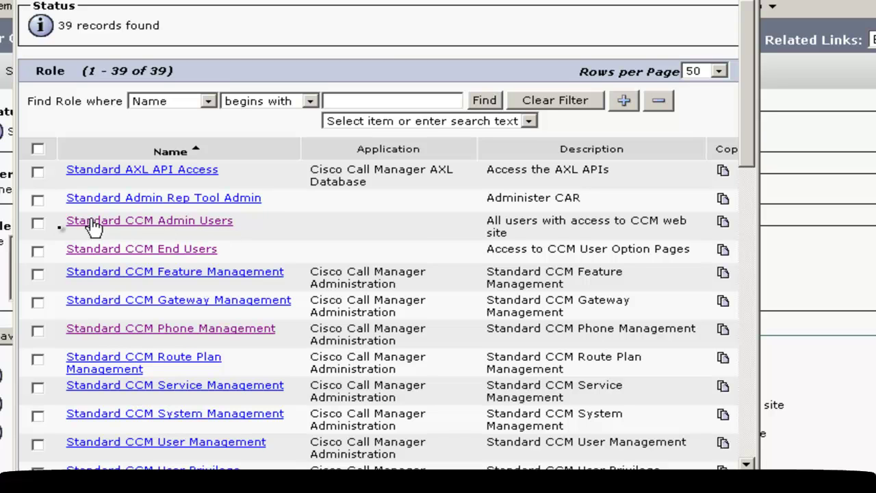
click(38, 223)
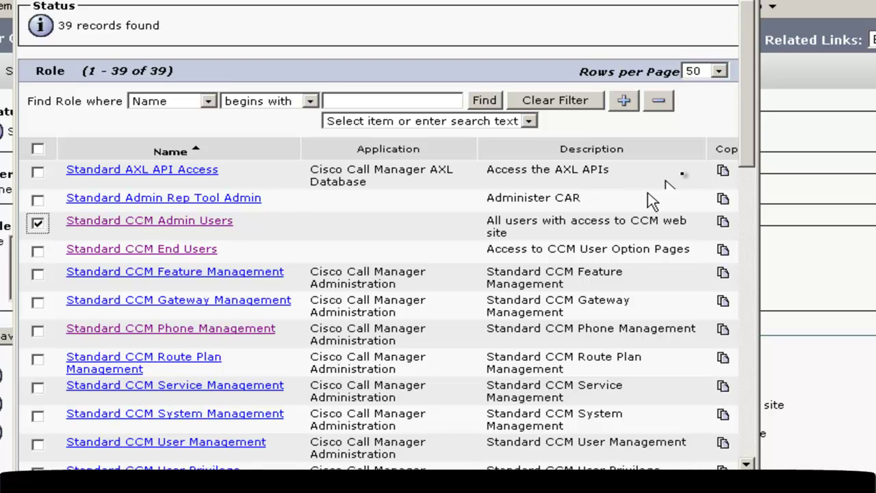
drag(739, 133, 745, 459)
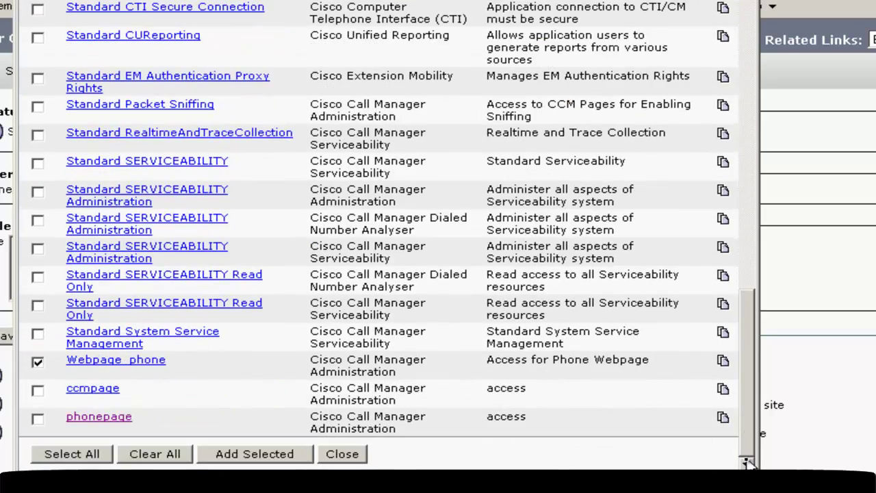
Add the selected roles to Usergroup1 and save the group.
click(226, 456)
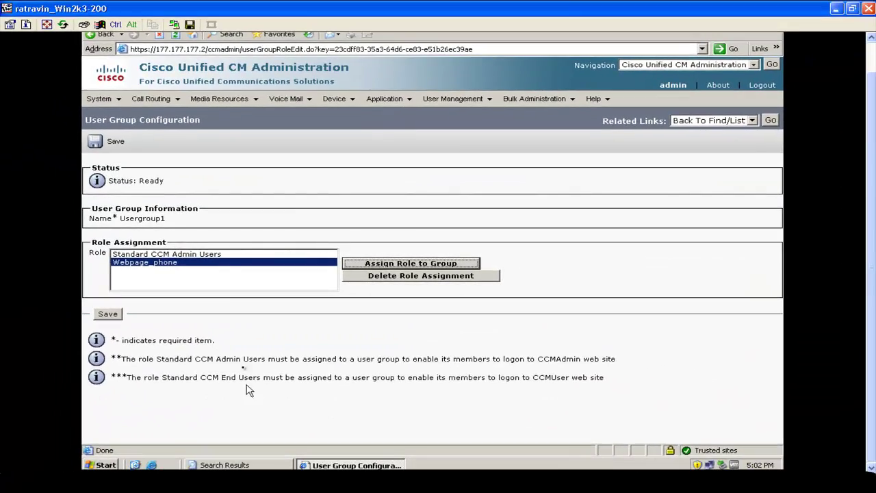
click(226, 256)
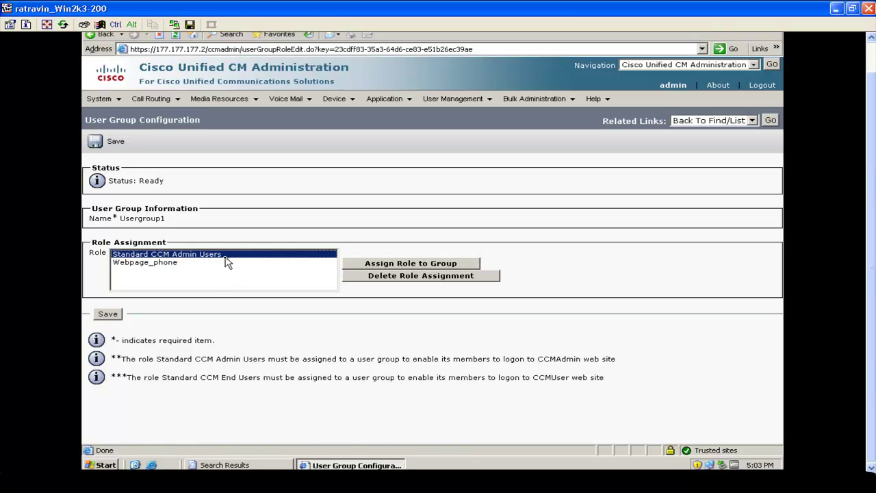
click(226, 265)
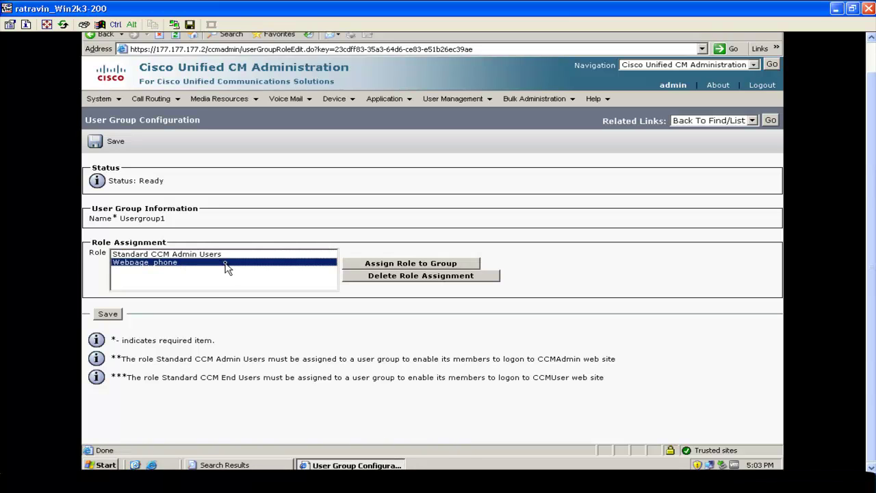
click(108, 315)
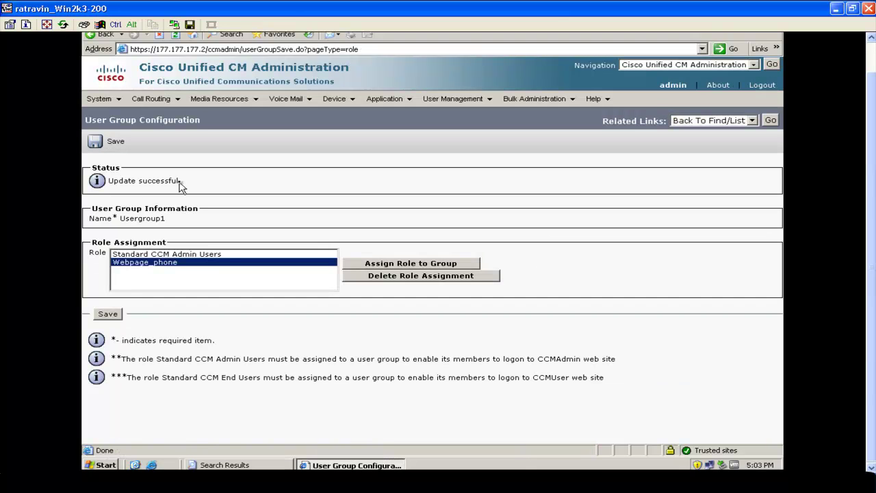
mouse_move(469, 100)
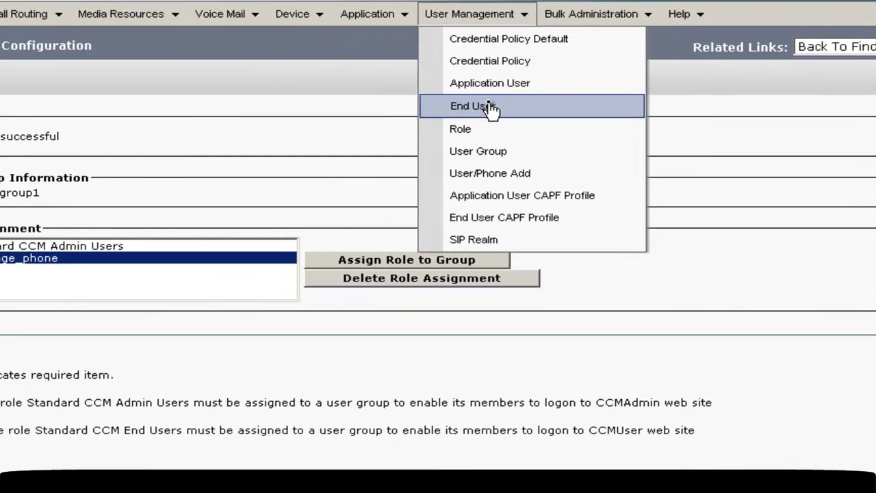
Find the new end user and add Usergroup1 to its groups.
click(491, 108)
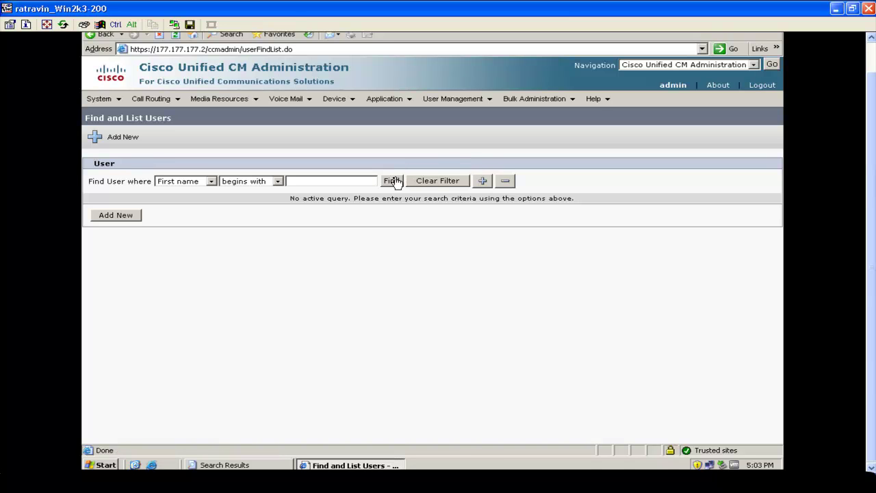
click(393, 181)
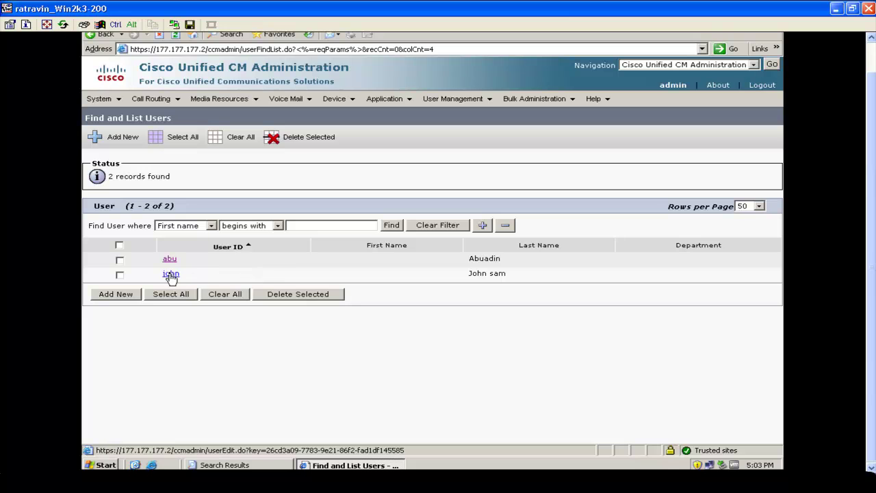
click(170, 274)
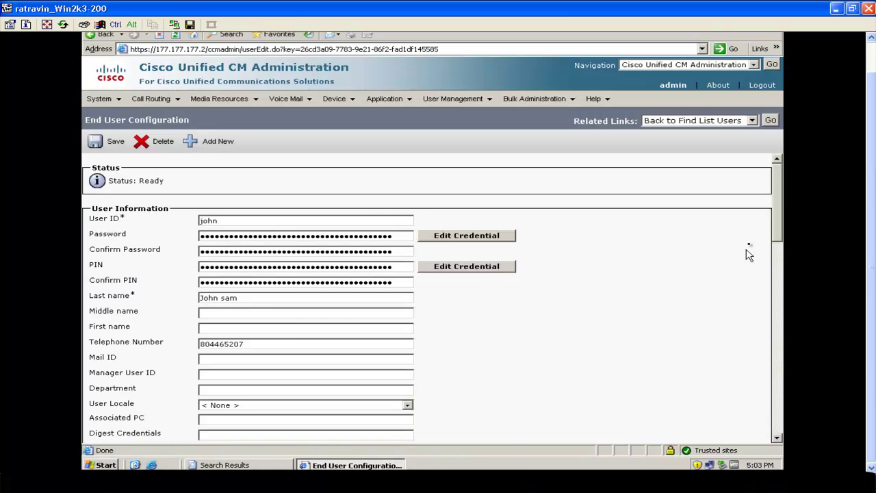
drag(777, 207, 779, 405)
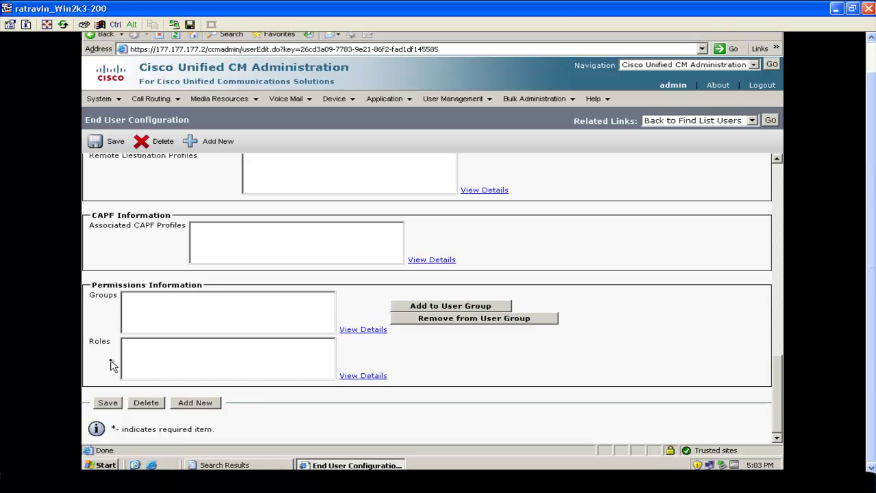
click(440, 308)
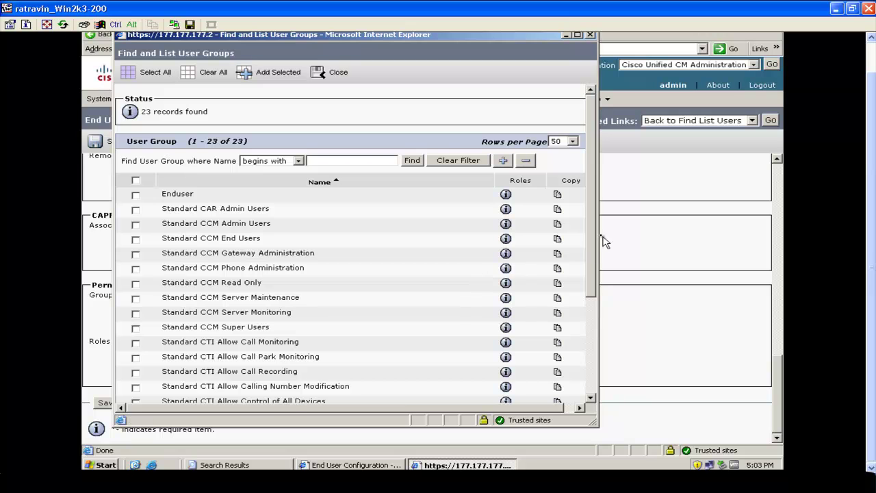
drag(592, 231, 594, 327)
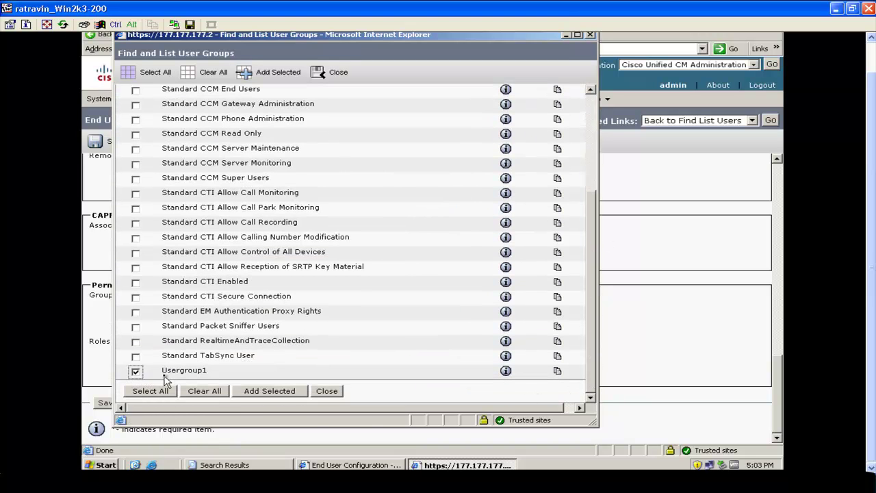
click(250, 392)
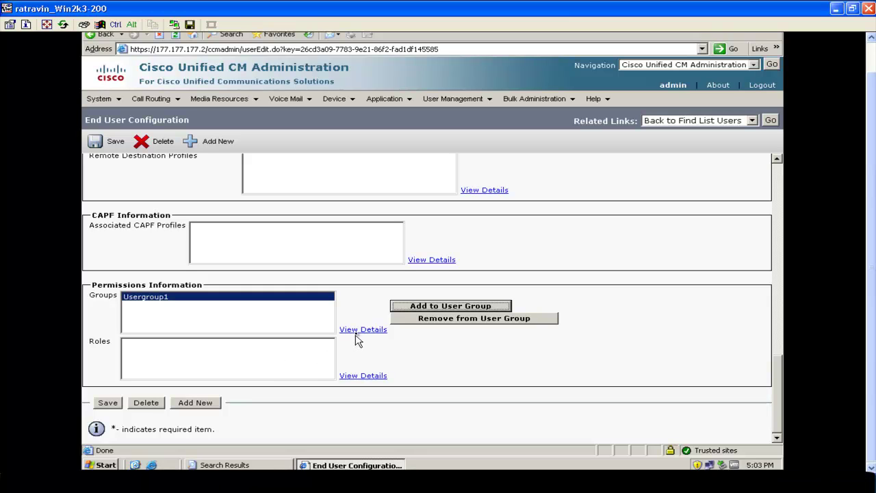
Save the end user, verify its Standard CCM Admin Users and Webpage_phone roles, and save again.
click(112, 403)
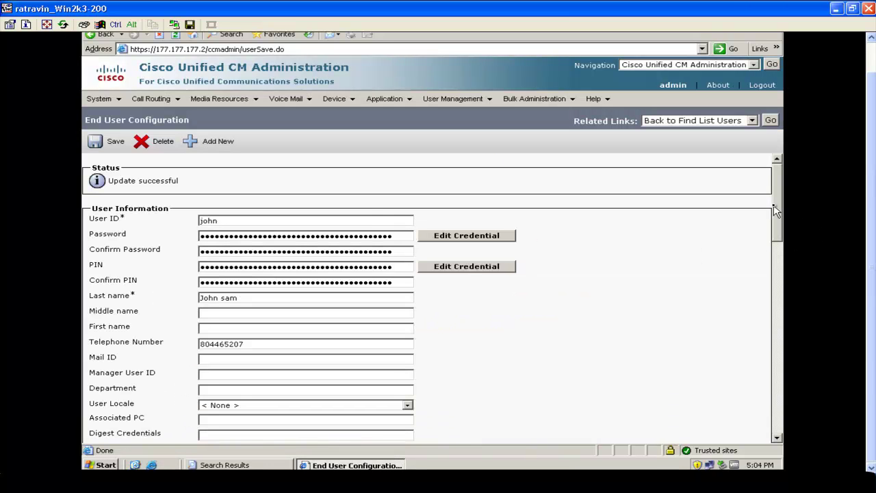
drag(774, 205, 767, 410)
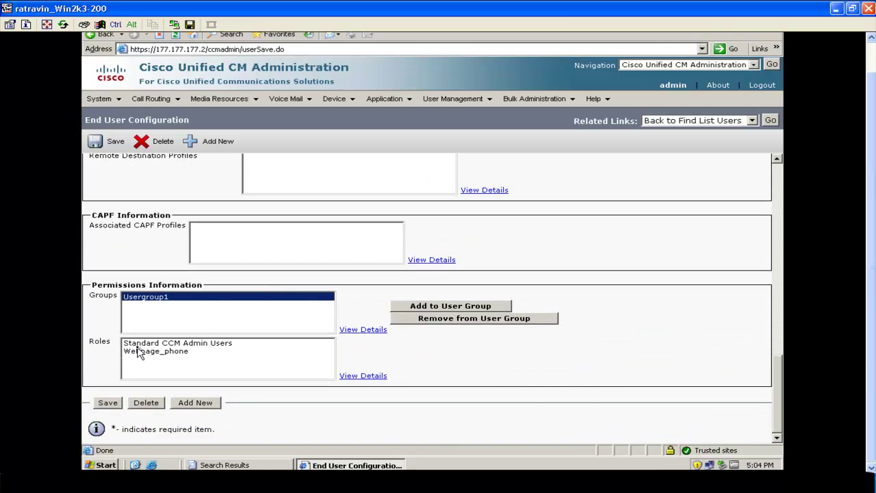
click(205, 343)
click(185, 351)
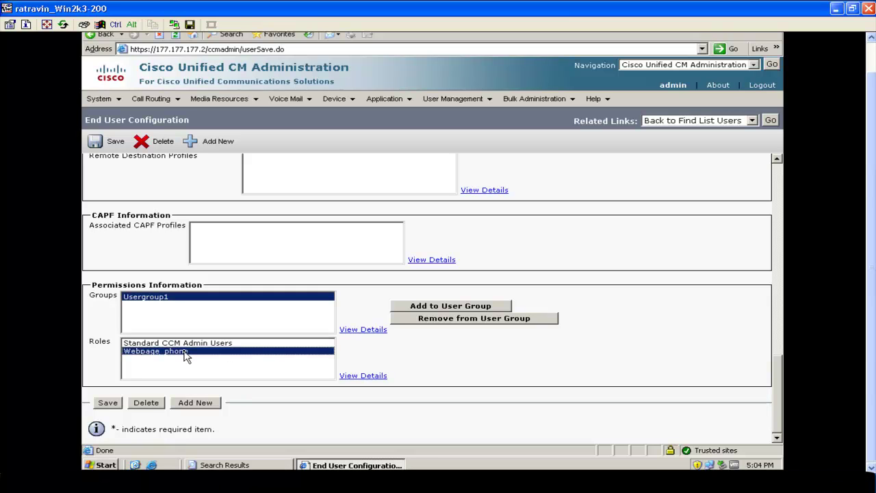
click(107, 404)
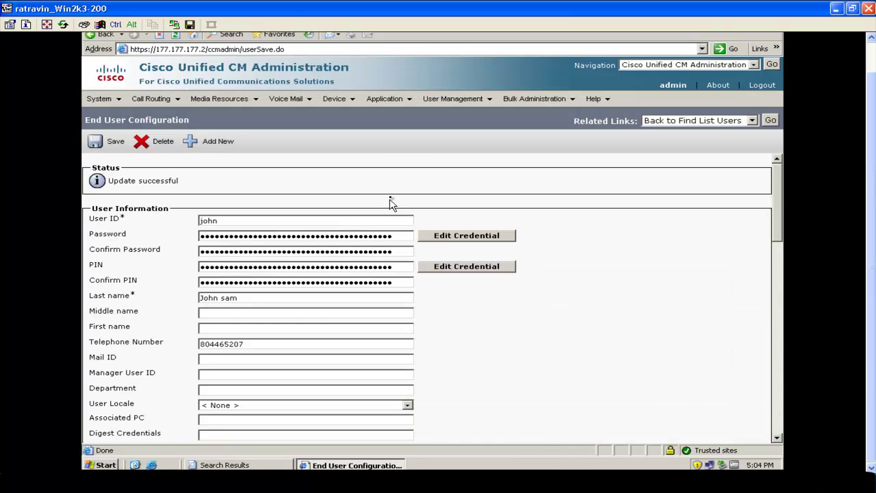
Log out of the admin session and sign in with the end user's username and password.
click(758, 88)
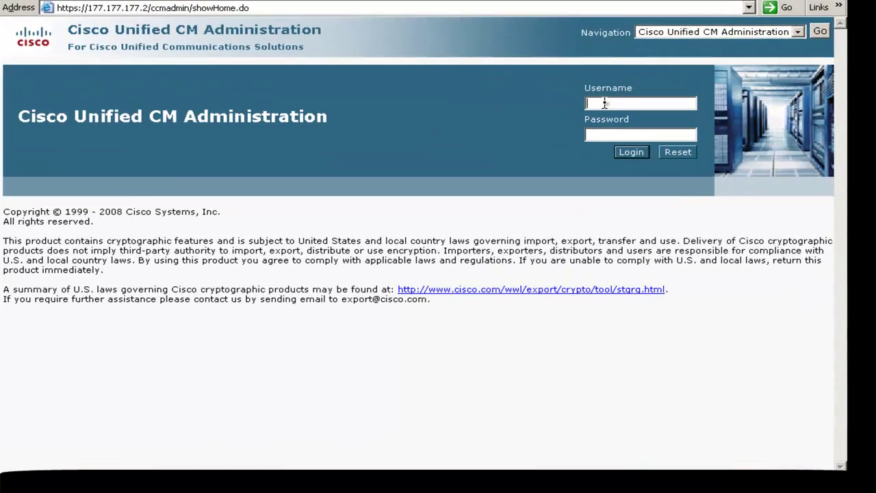
text(john)
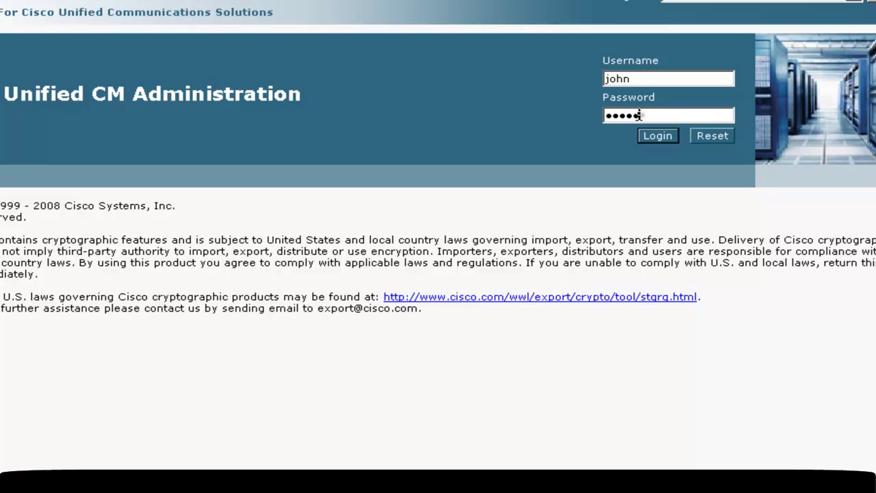
click(656, 139)
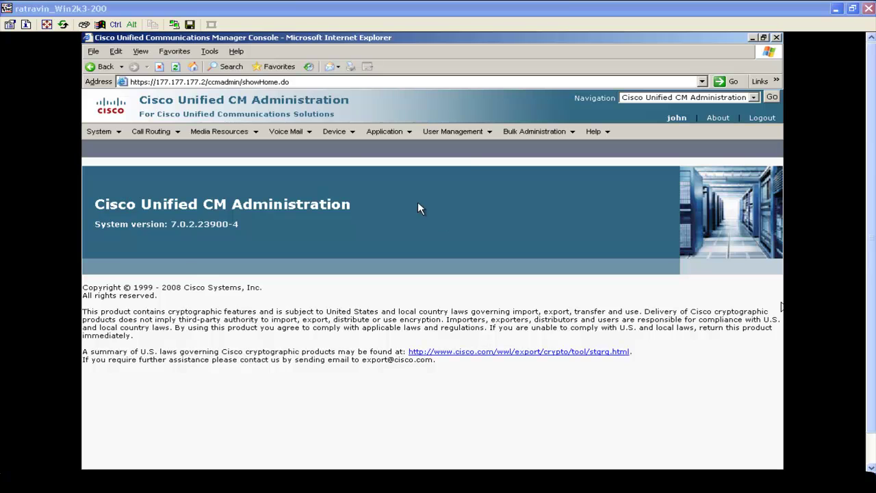
Add a new phone under Device > Phone, choosing Cisco 7970 and continuing to its SCCP configuration form.
click(349, 133)
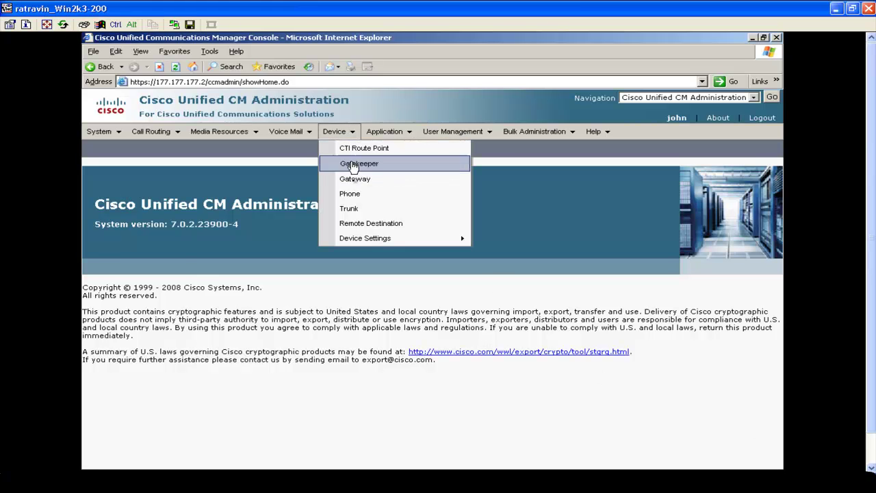
click(350, 194)
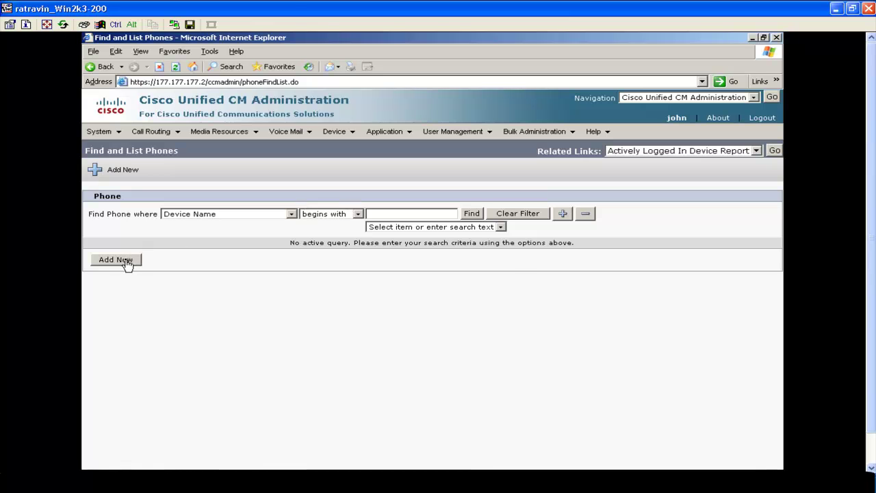
click(116, 260)
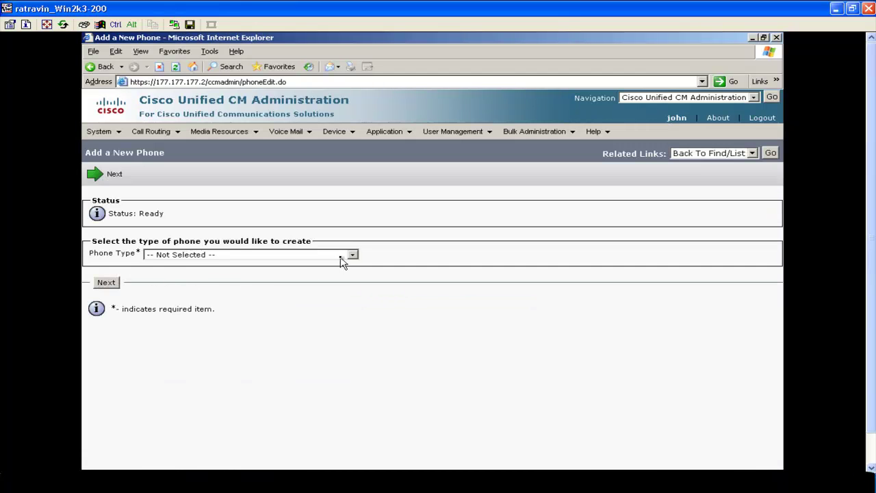
click(352, 255)
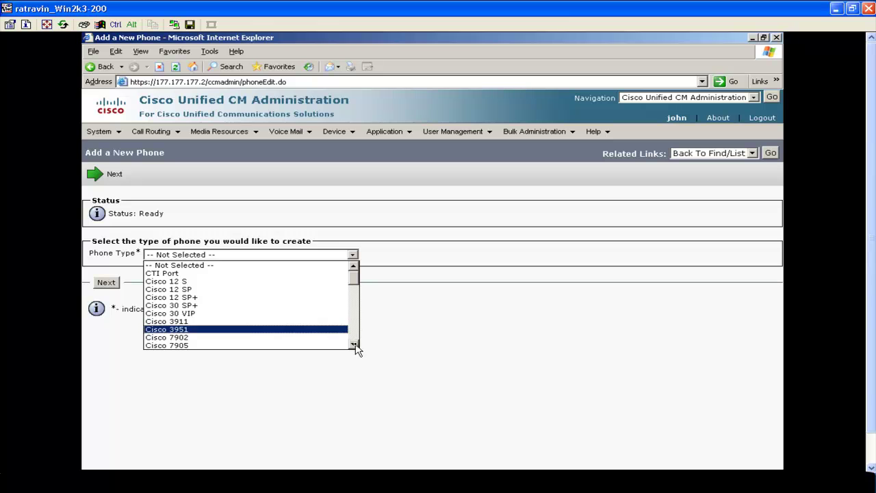
drag(354, 345, 354, 345)
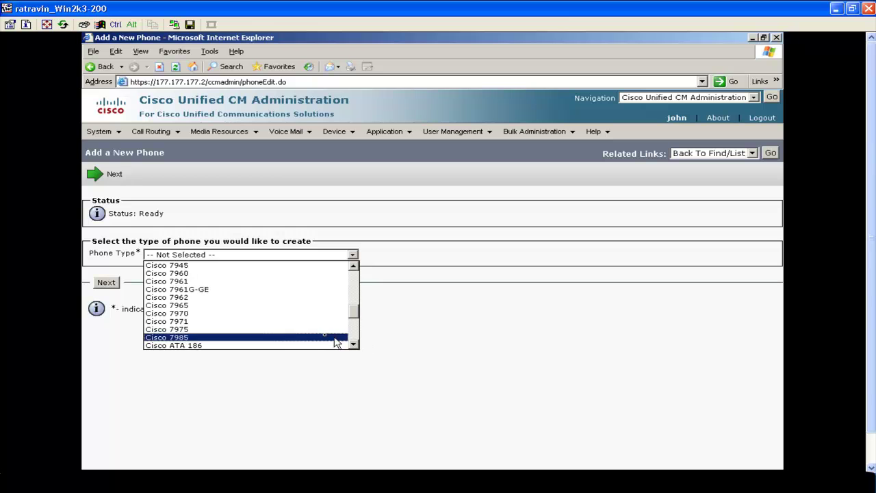
click(279, 313)
click(109, 283)
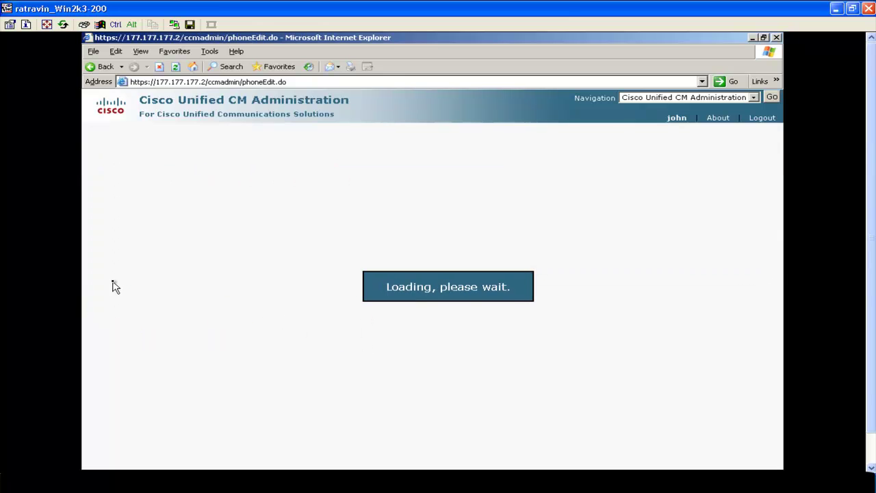
click(109, 292)
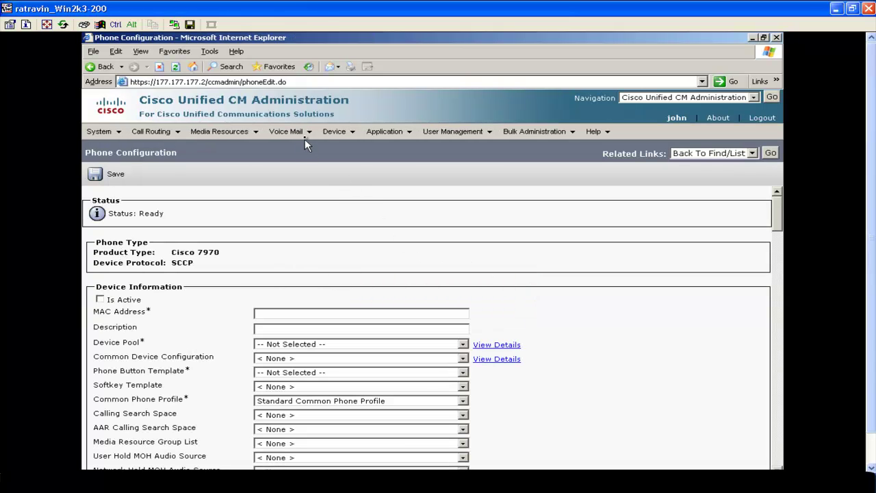
mouse_move(307, 137)
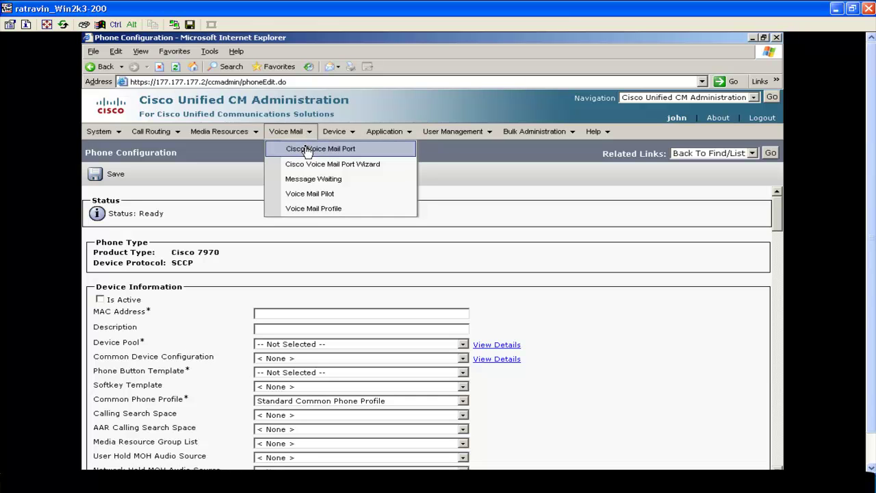
Try Voice Mail Profile, return home via showHome.do, then try System > Cisco Unified CM.
click(314, 209)
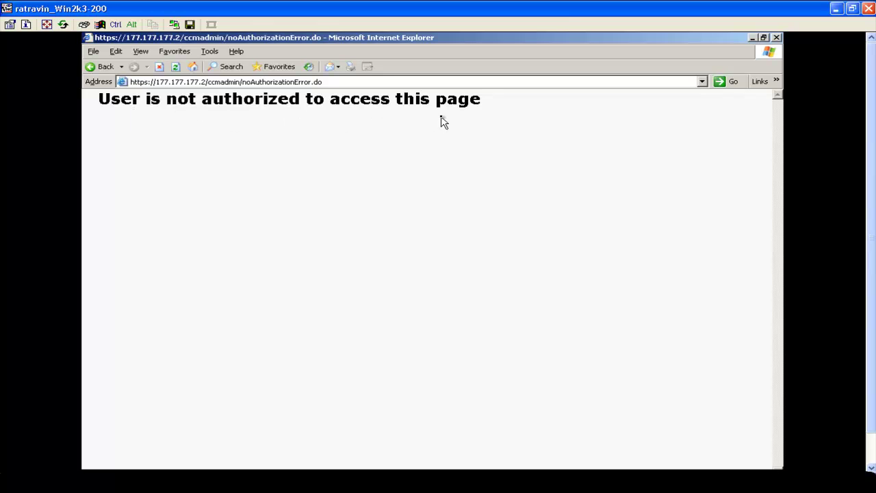
click(350, 82)
click(349, 81)
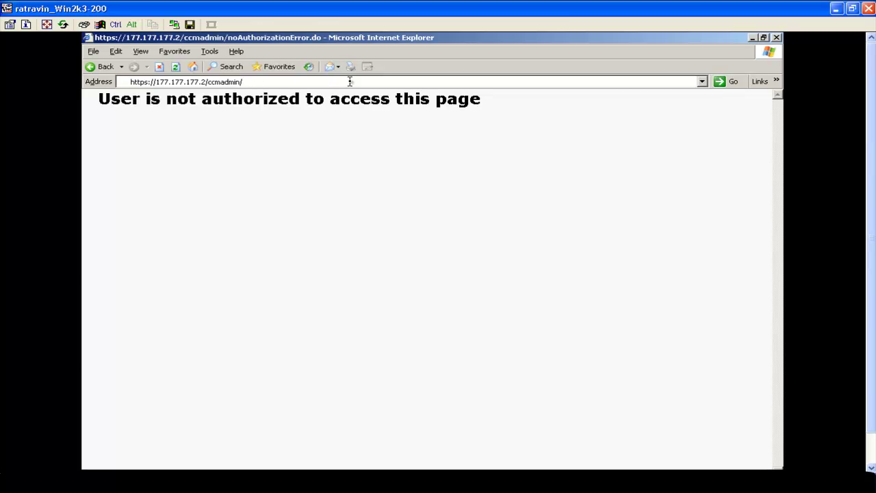
text(showHome.do)
key(Return)
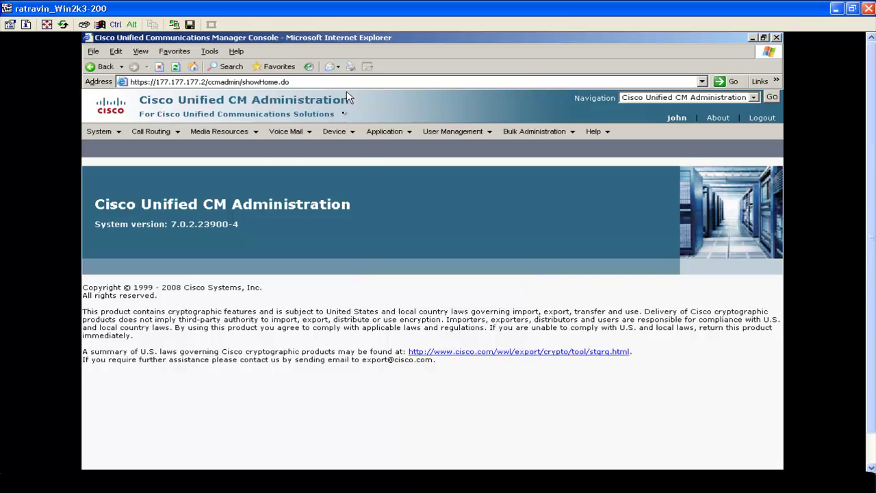
click(103, 132)
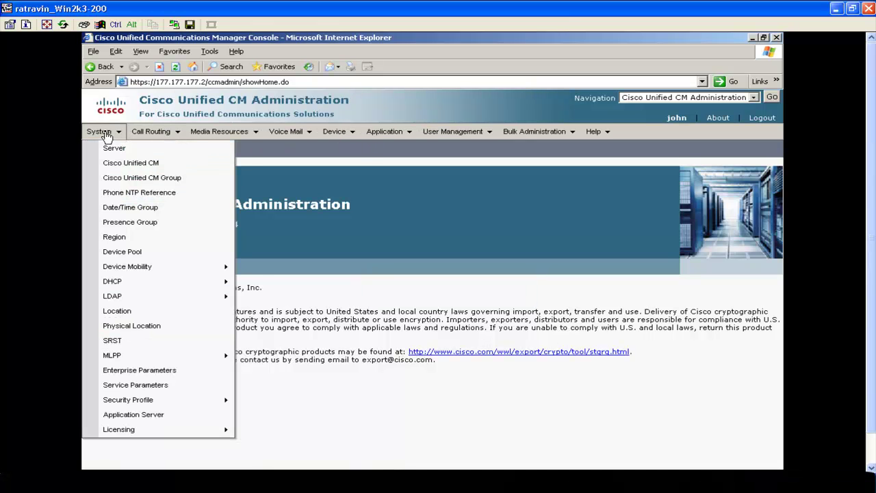
click(116, 166)
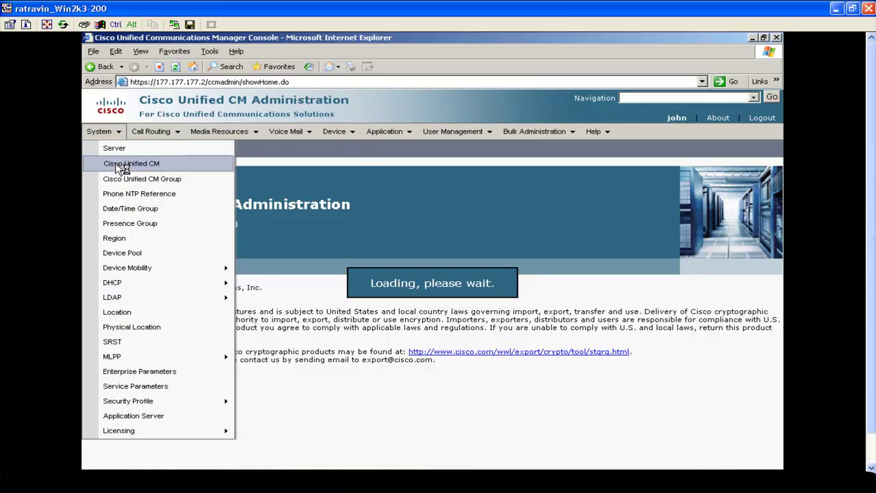